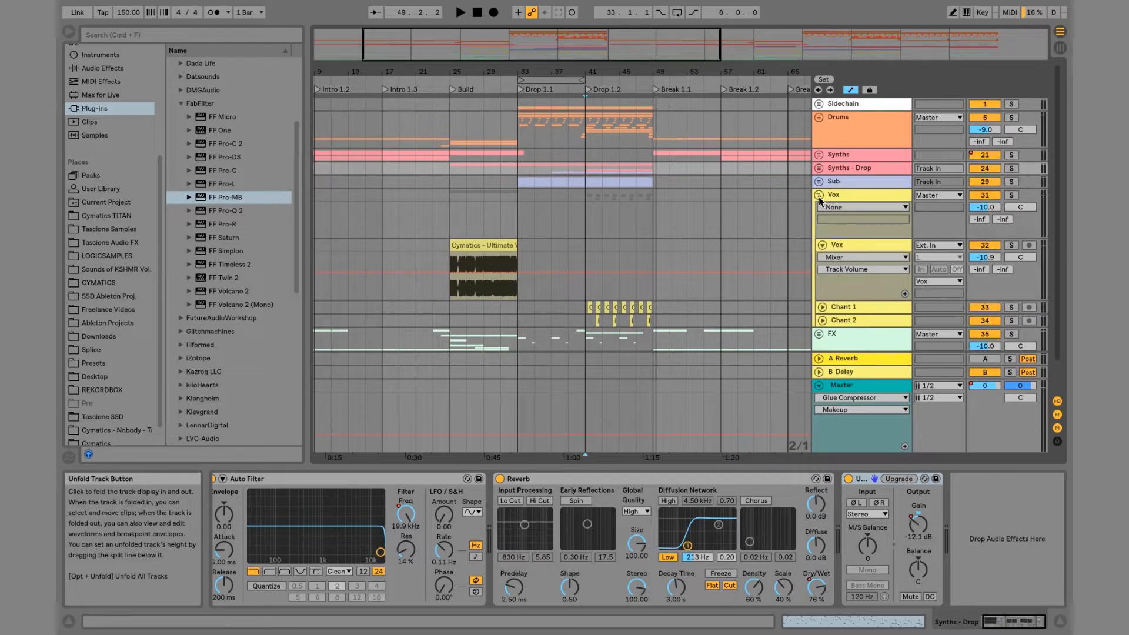
- Solo the Vox audio track and audition it from the start of the Build section at bar 25
click(448, 294)
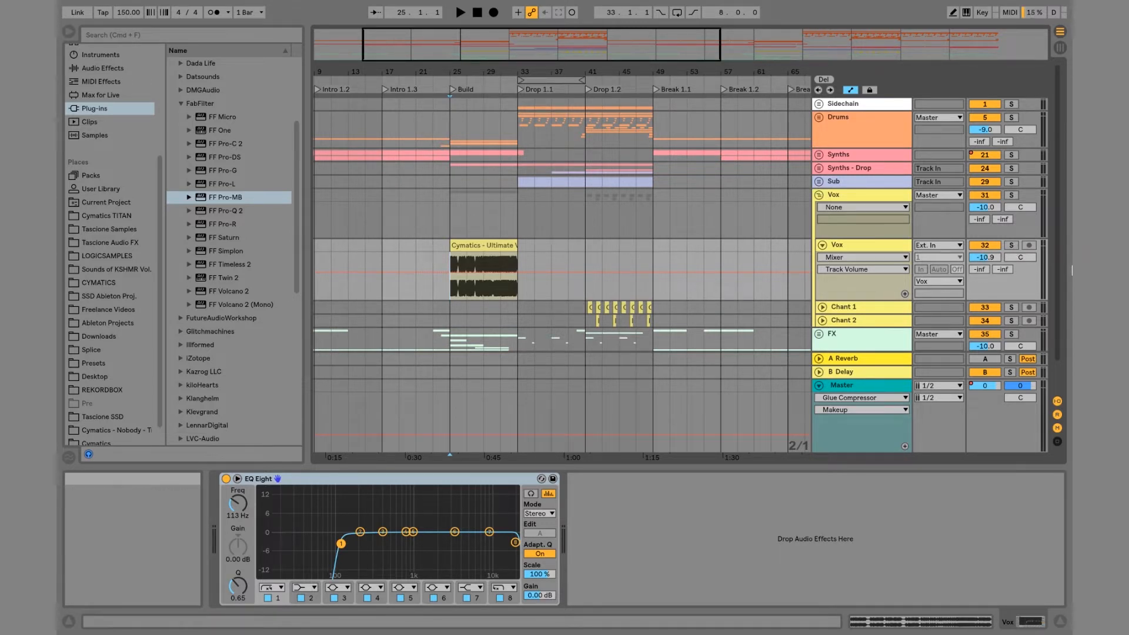
click(1013, 246)
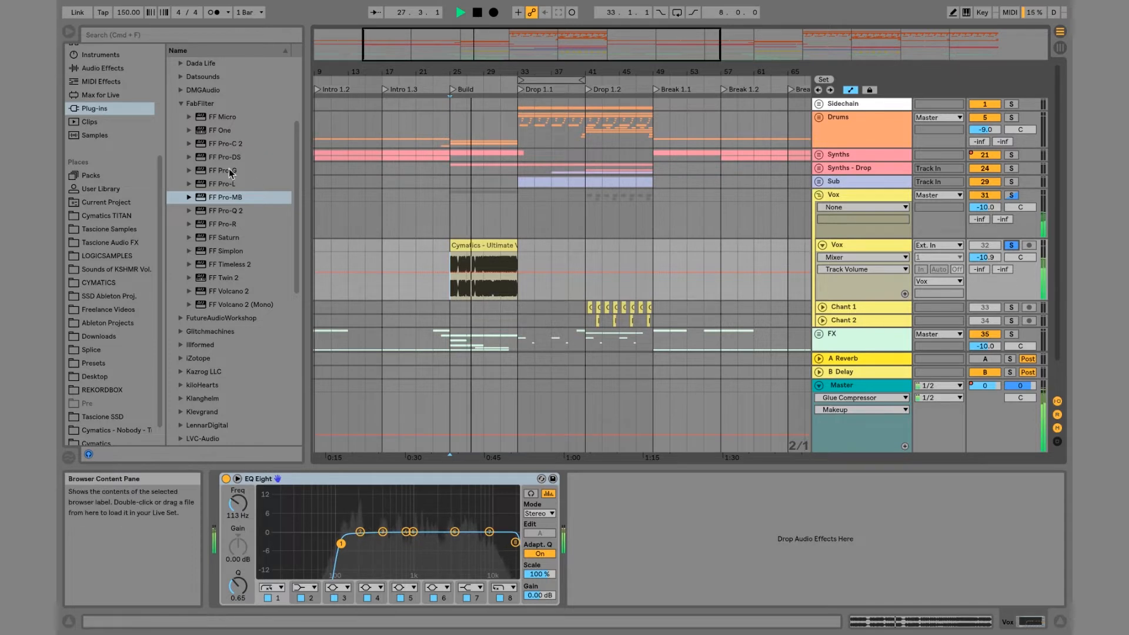
key(space)
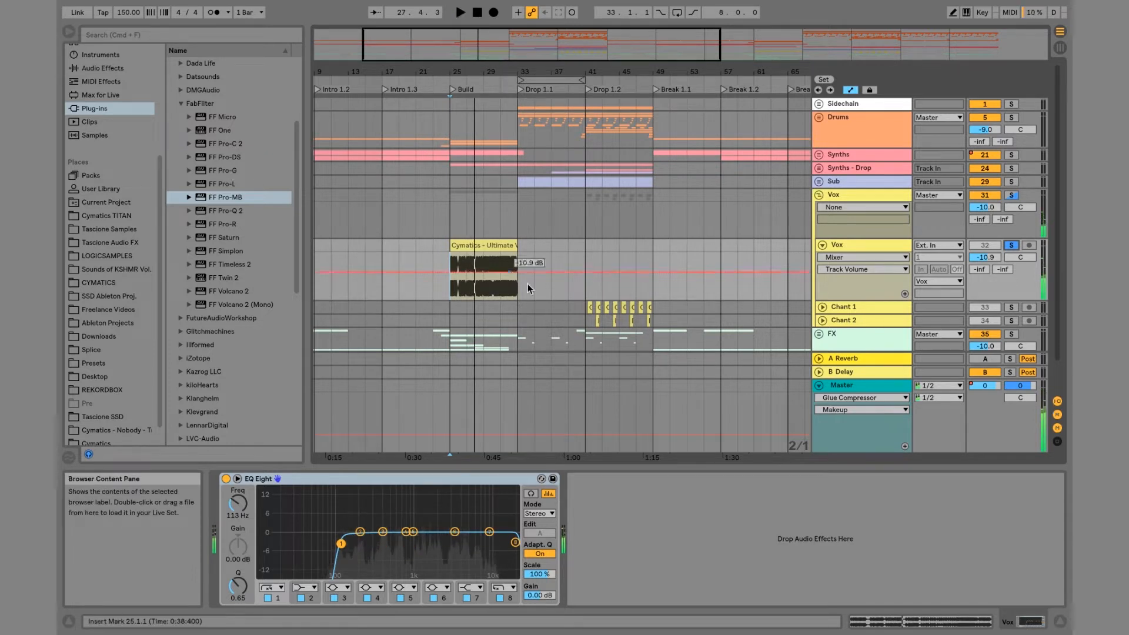
- Add FF Pro-DS to the Vox track and load its "High End Transient Limit..." preset during playback
click(234, 159)
key(Return)
key(space)
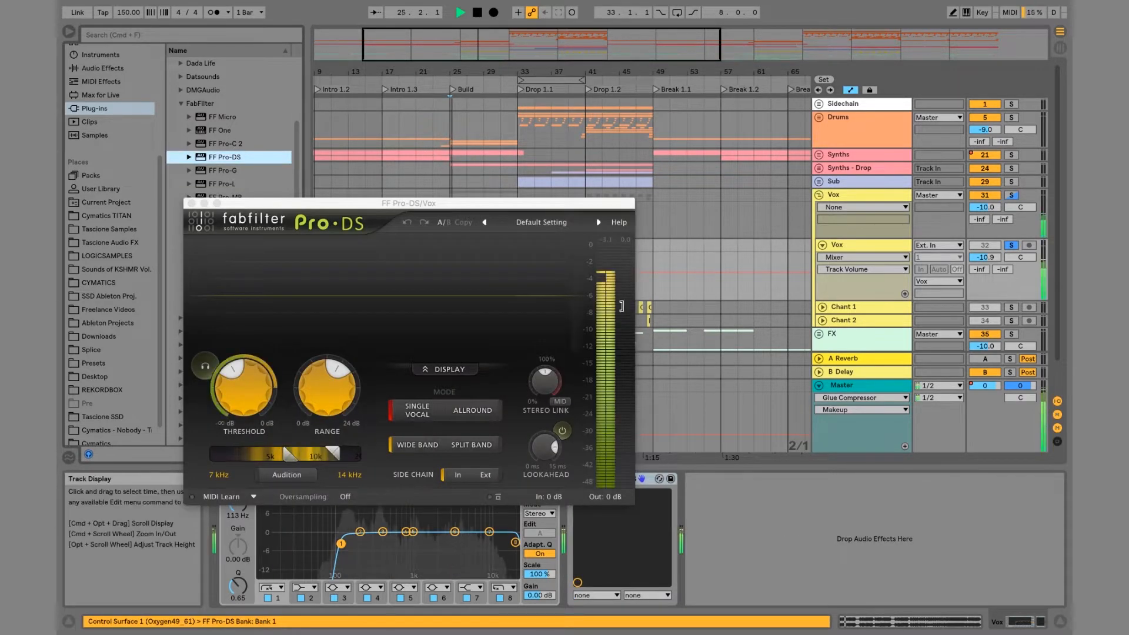
click(598, 223)
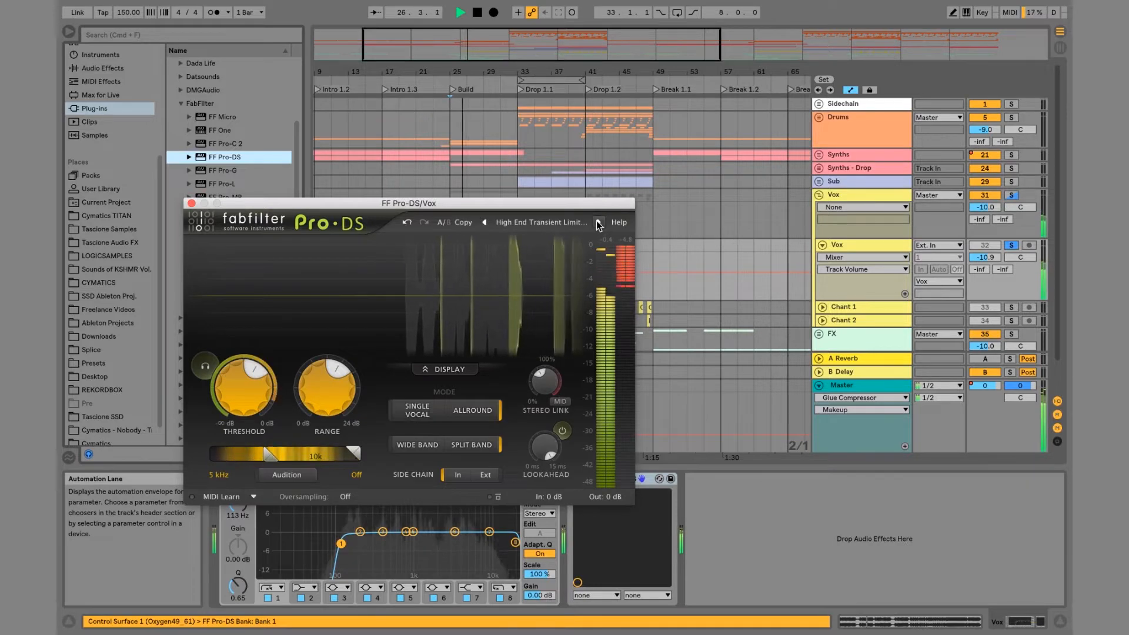
drag(436, 204, 421, 56)
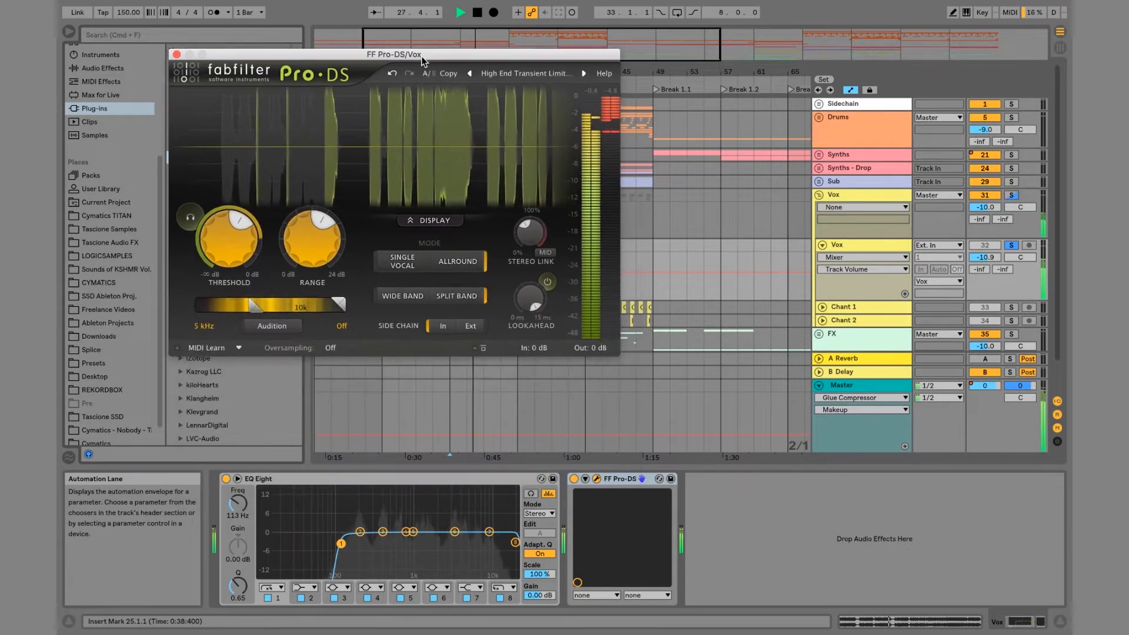
- Compare the vocal with Pro-DS bypassed and active, replaying the Build section
click(575, 479)
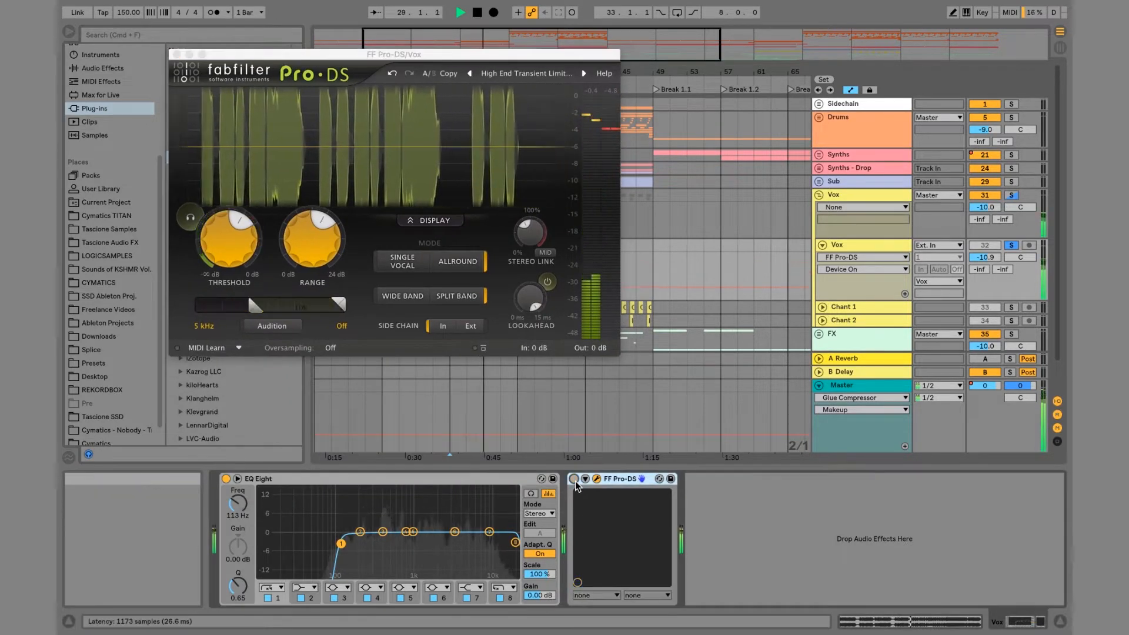
click(575, 480)
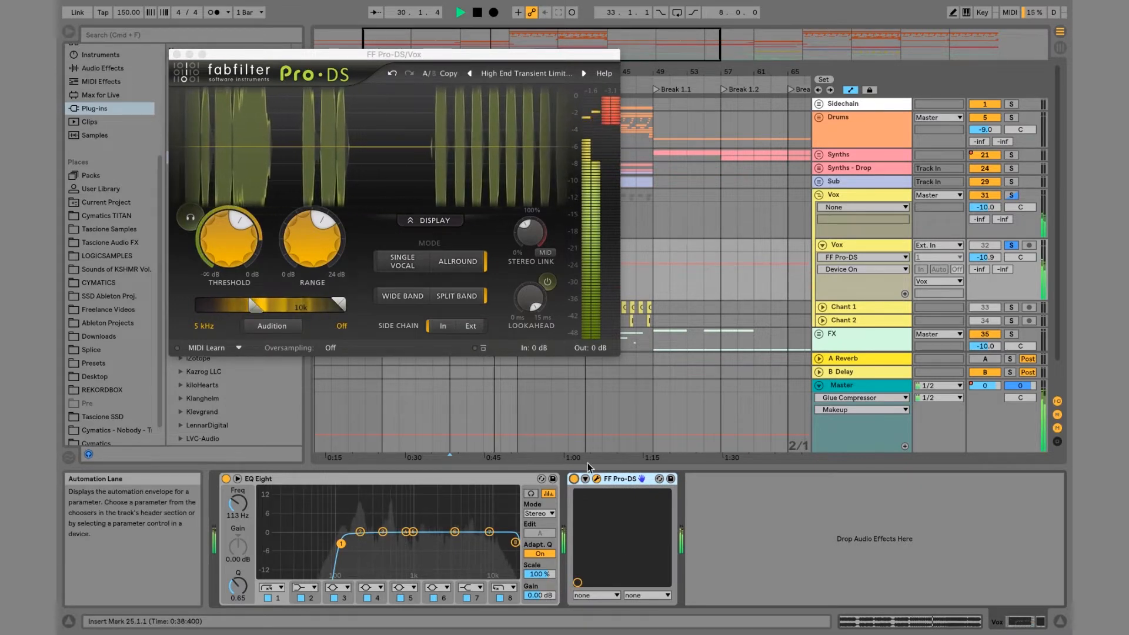
click(575, 479)
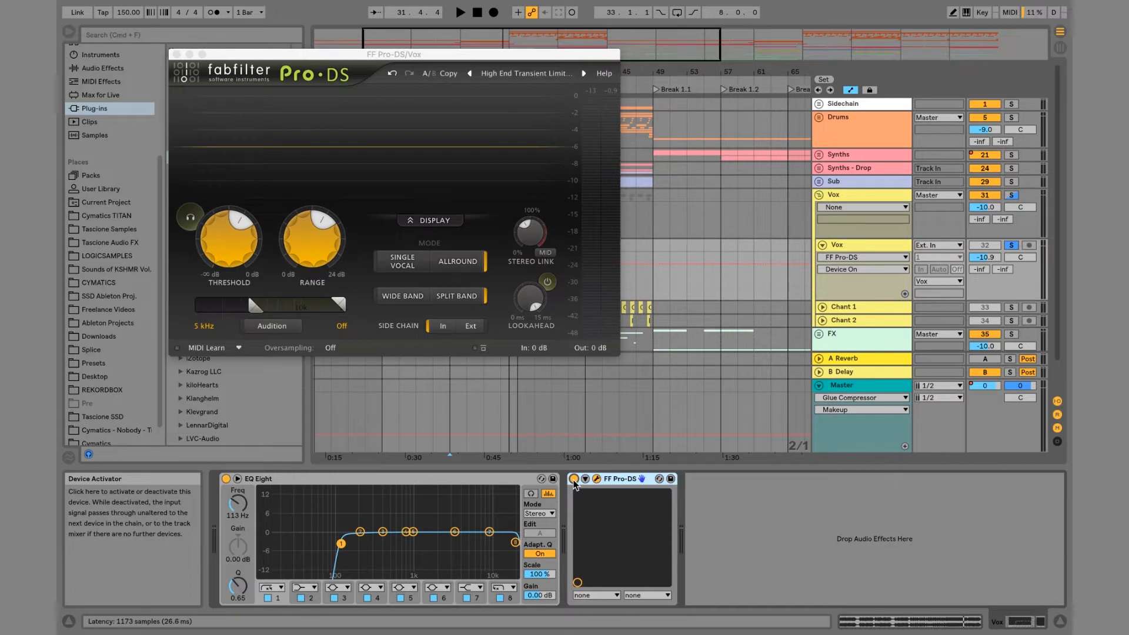
key(space)
click(574, 480)
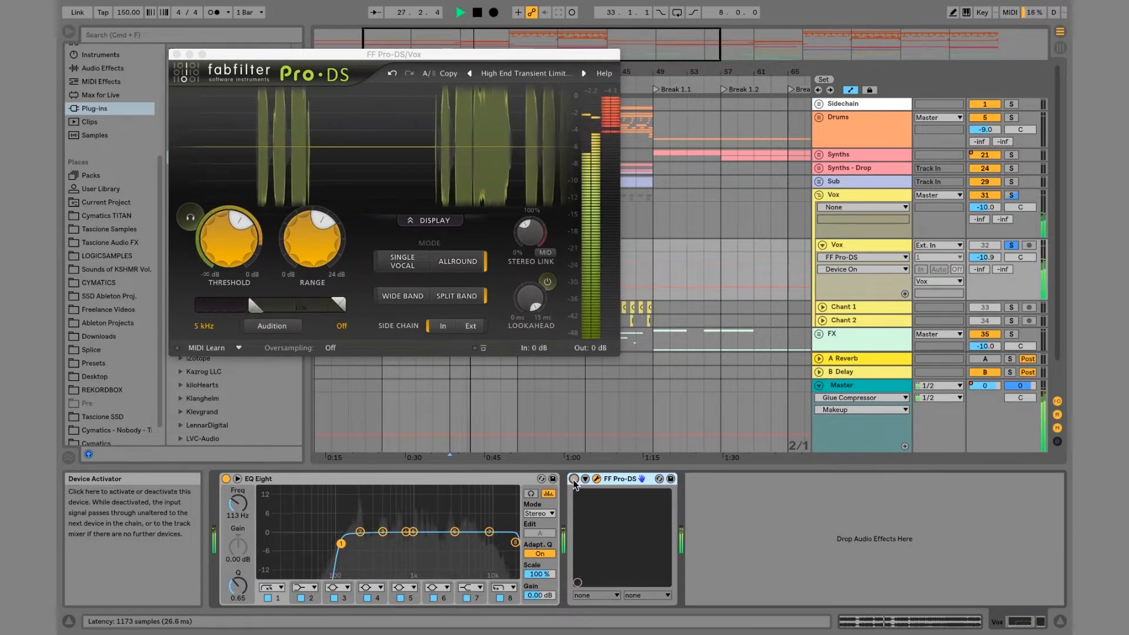
click(573, 480)
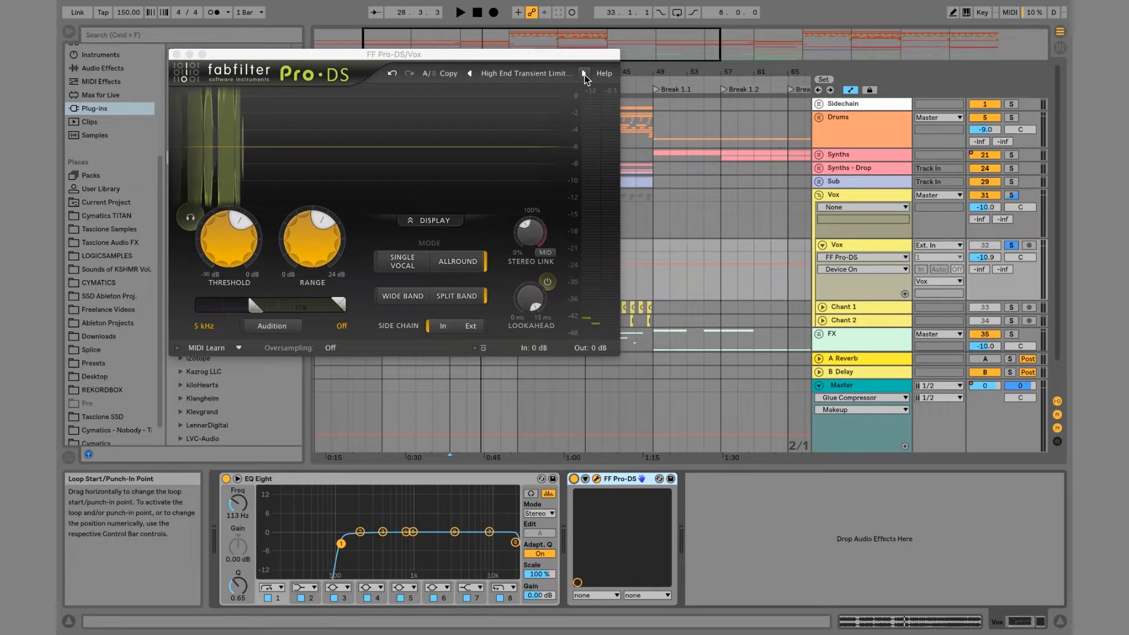
- Audition Pro-DS's Vocal De-essing in Music preset and switch to Classic 10k Wide Band
click(585, 75)
key(space)
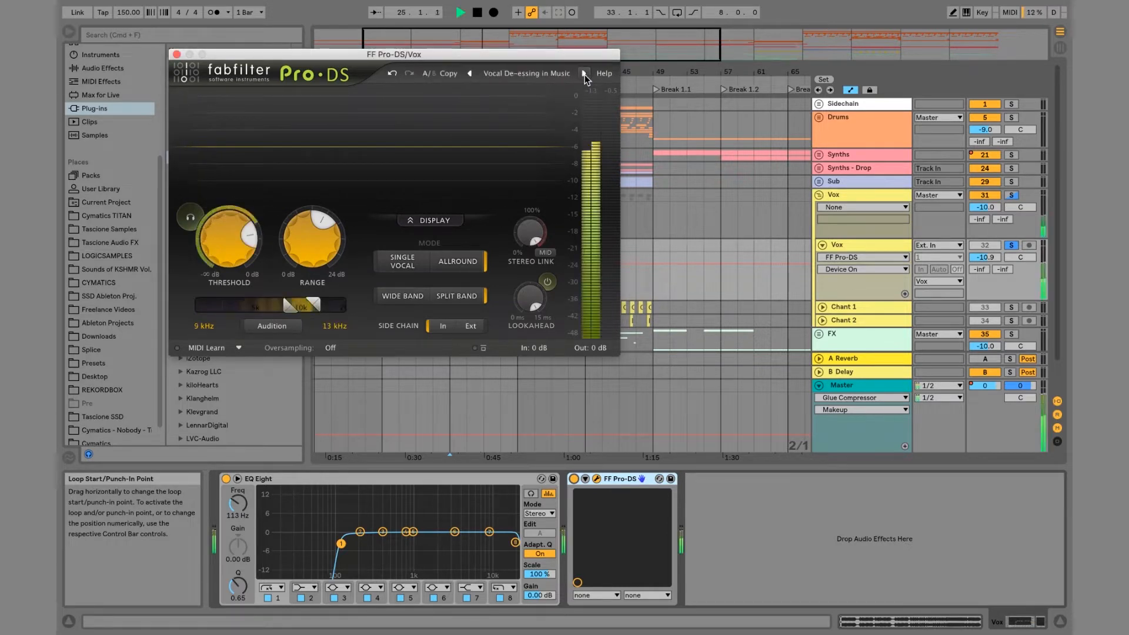
click(584, 76)
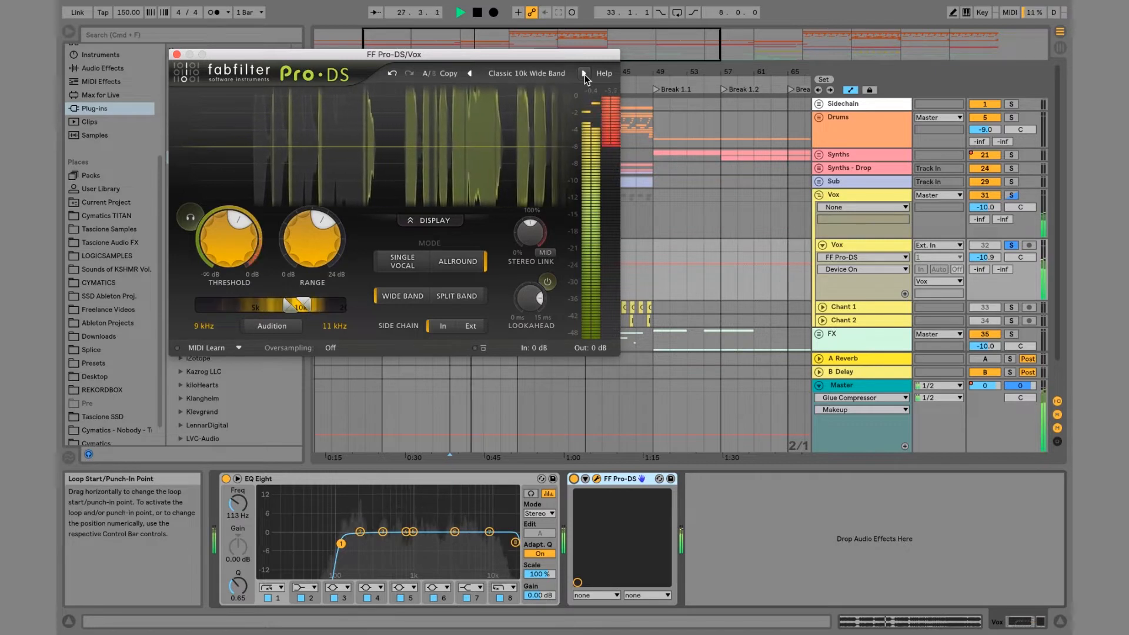
- Compare the vocal with and without the Classic 10k Wide Band de-essing, and close the Pro-DS window
click(612, 479)
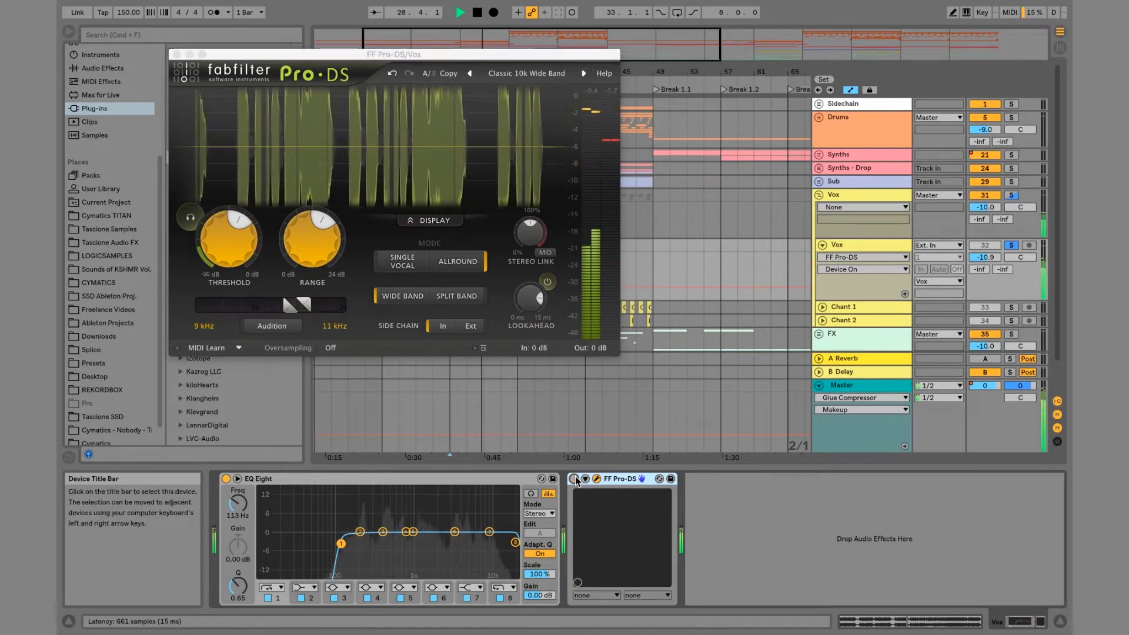
key(space)
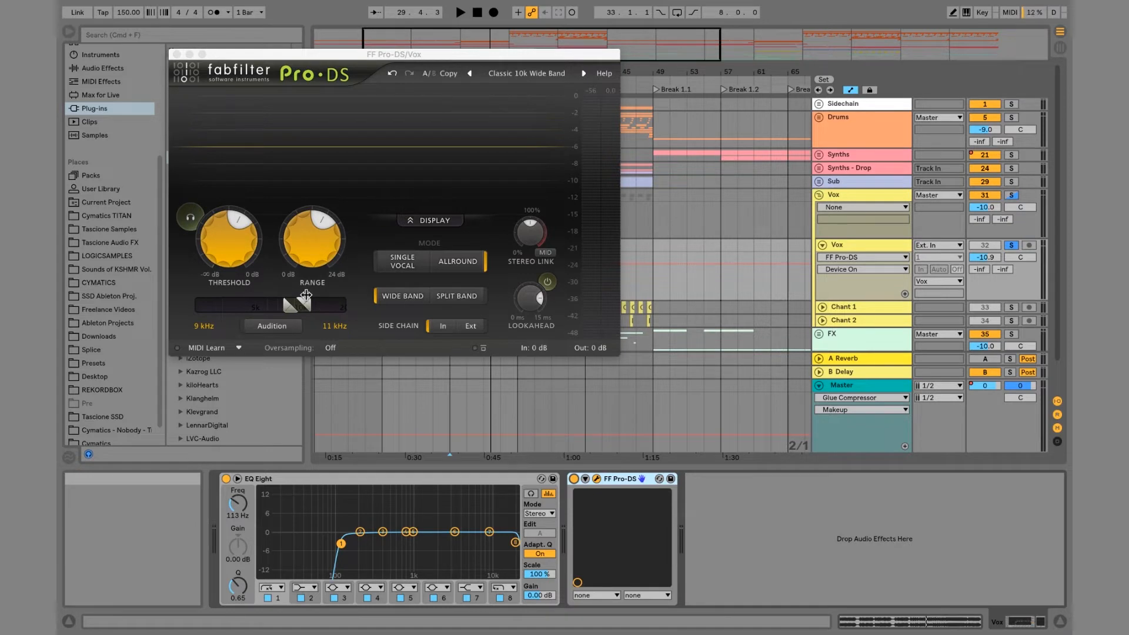
key(space)
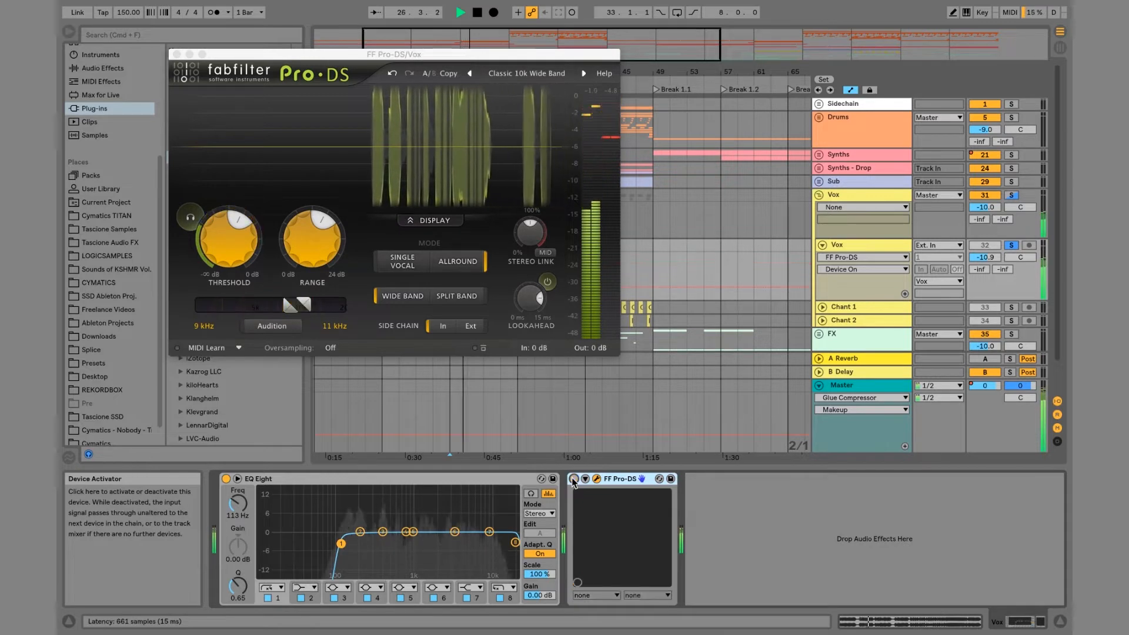
key(space)
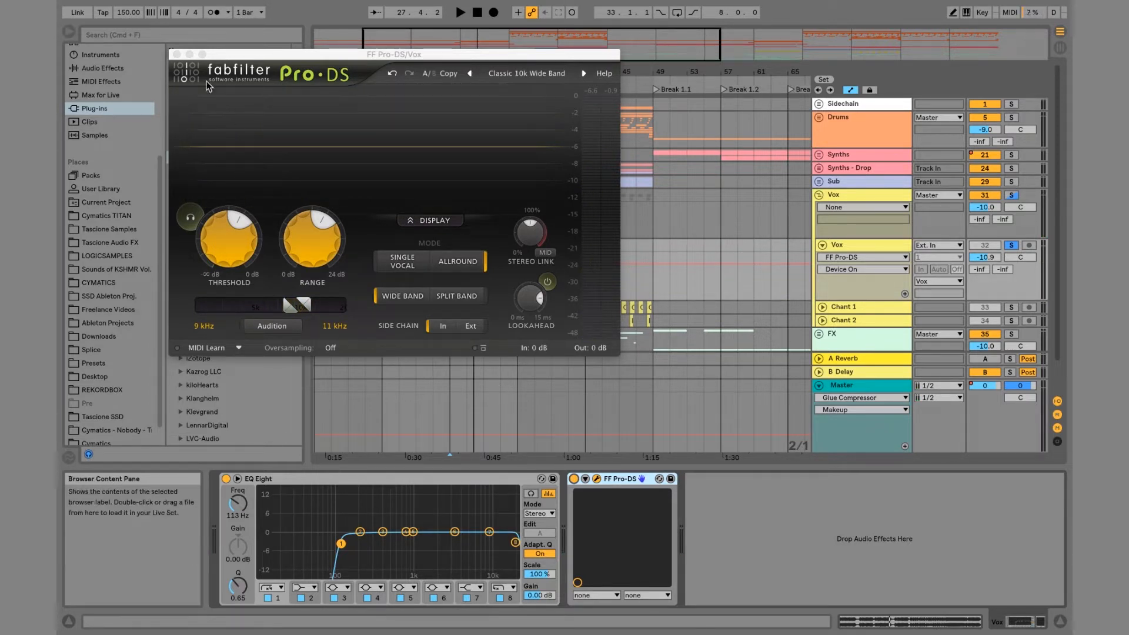
click(176, 55)
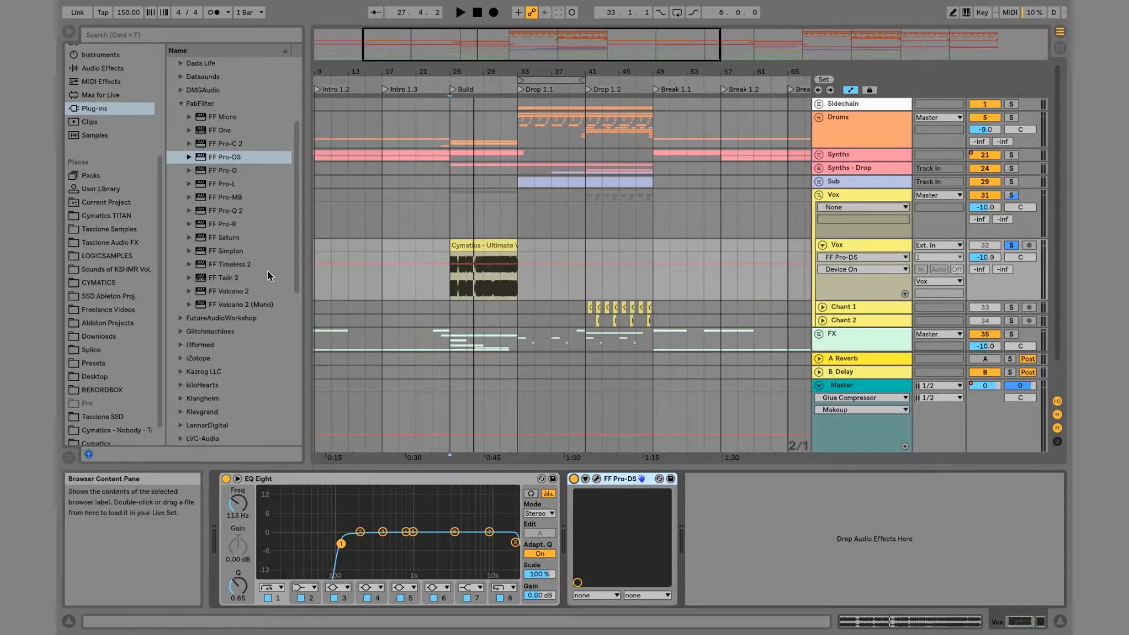
- Add FF Saturn to the Vox track, load the Allround Saturation preset Big Bass Beat bM, and start playback
click(225, 238)
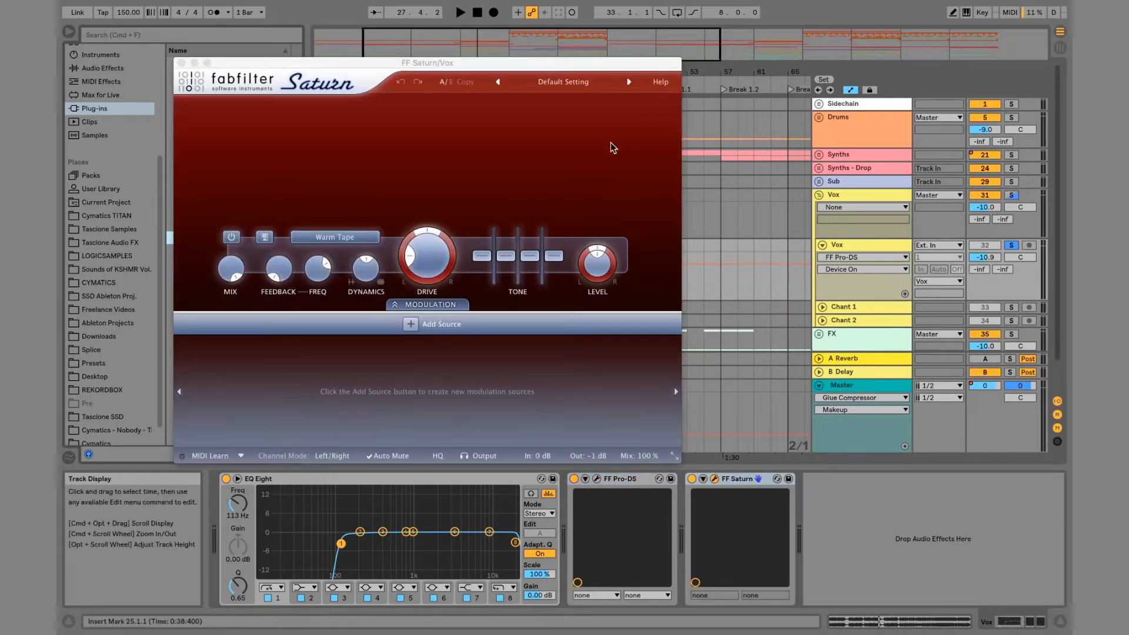
click(582, 83)
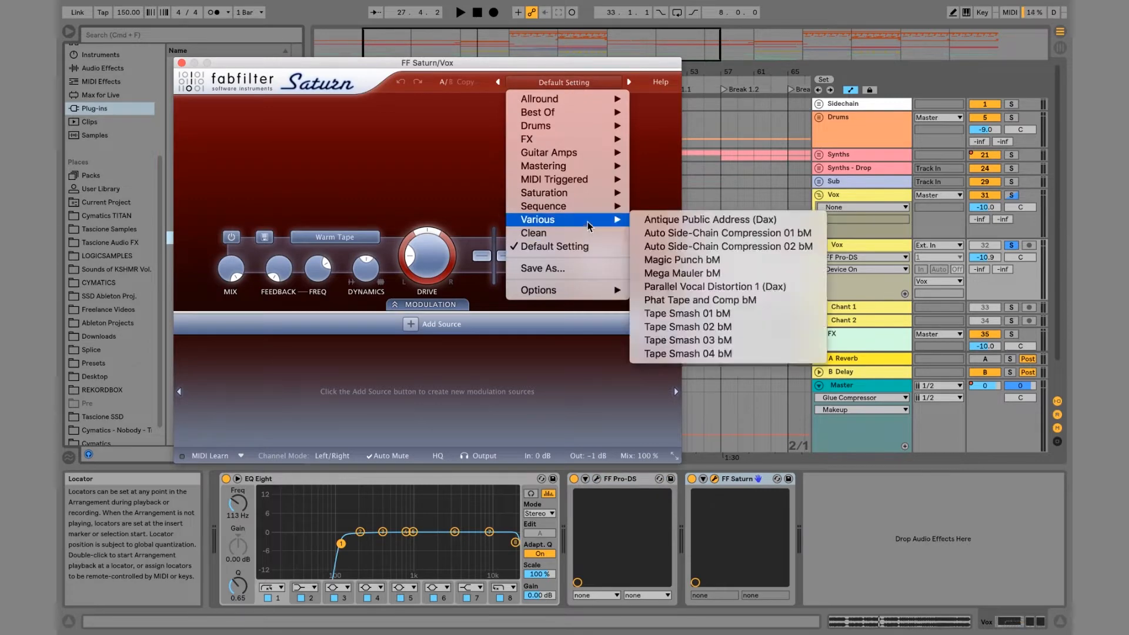
mouse_move(588, 99)
mouse_move(718, 103)
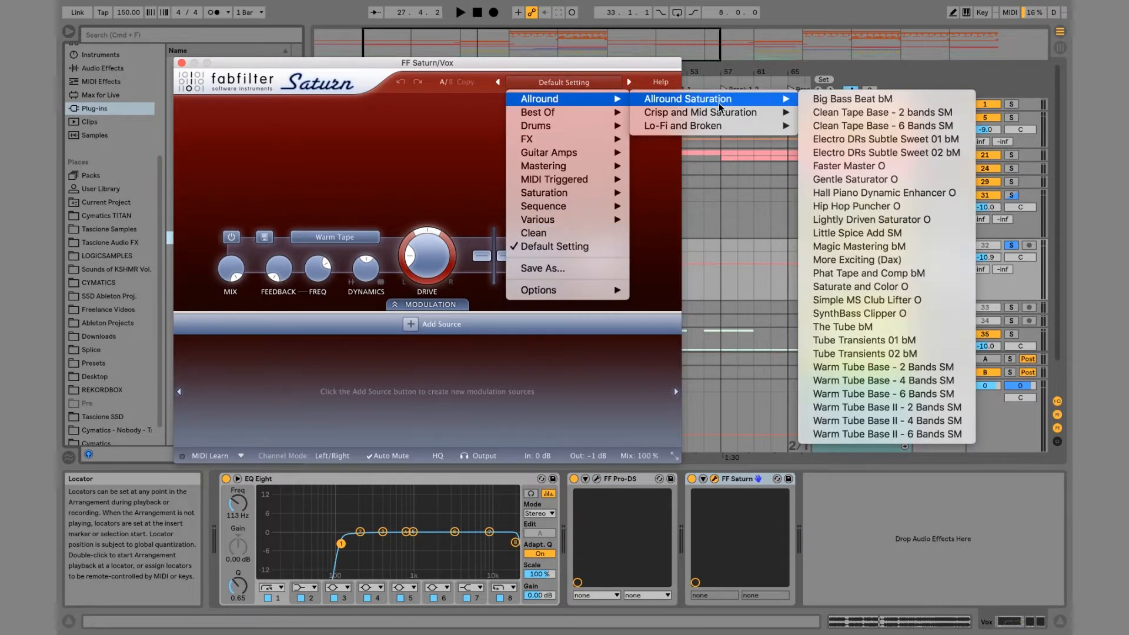
click(921, 103)
key(space)
- Audition the following Saturn presets one by one on the playing vocal, up to Little Spice Add SM
click(629, 82)
click(629, 83)
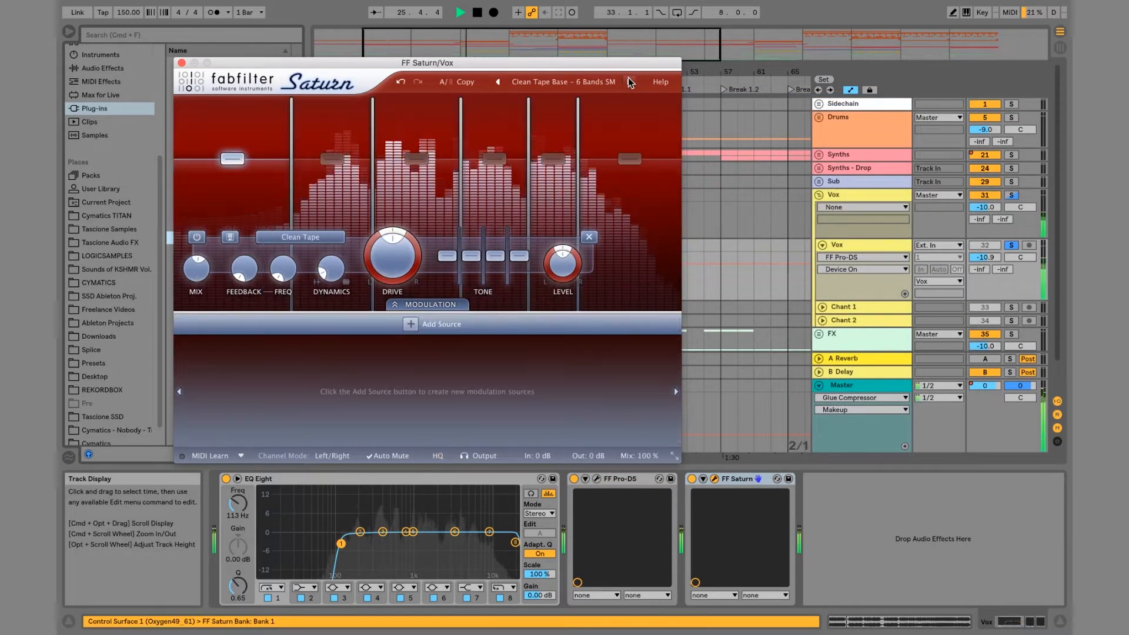
click(629, 83)
click(629, 82)
click(629, 82)
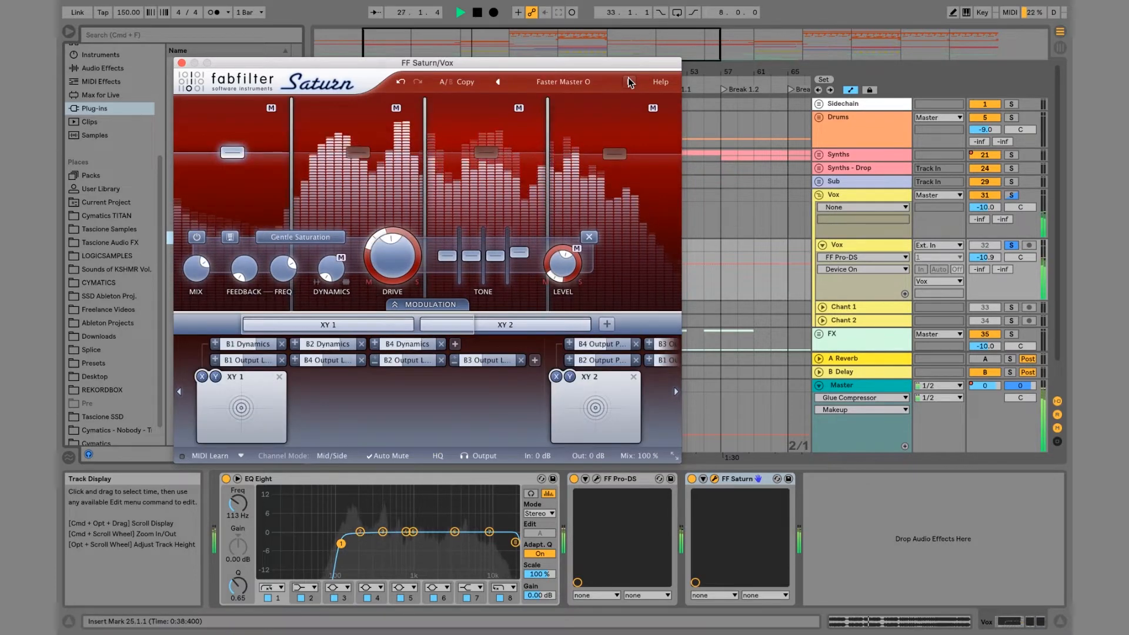
click(629, 83)
click(629, 82)
click(629, 83)
click(629, 83)
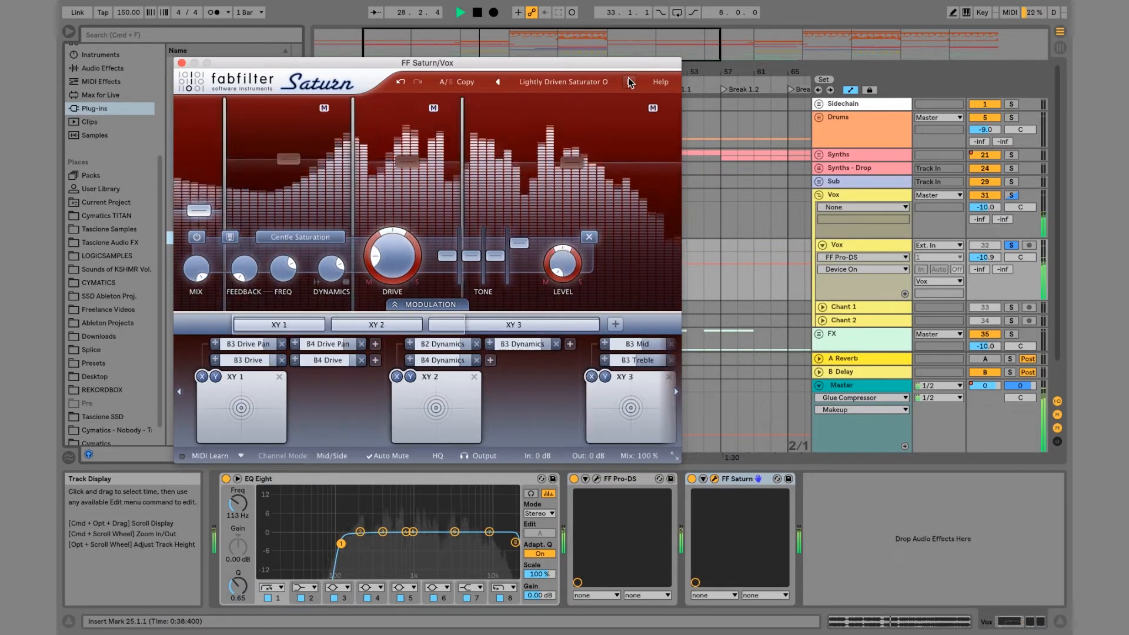
click(629, 83)
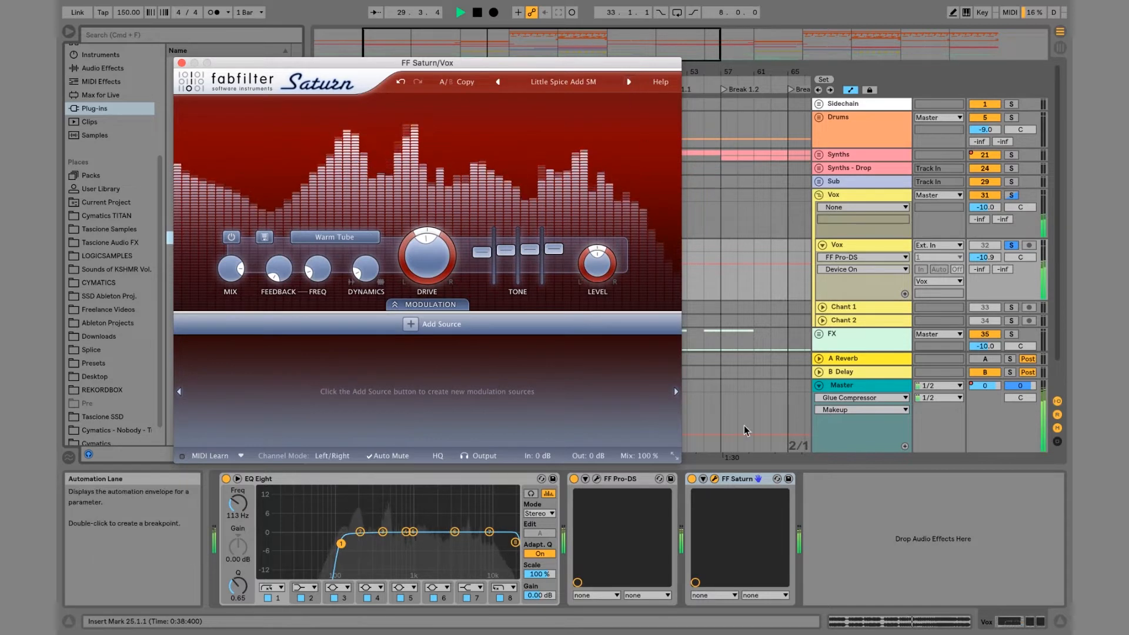
- Compare the vocal with Saturn's Little Spice Add SM preset bypassed and active
click(694, 482)
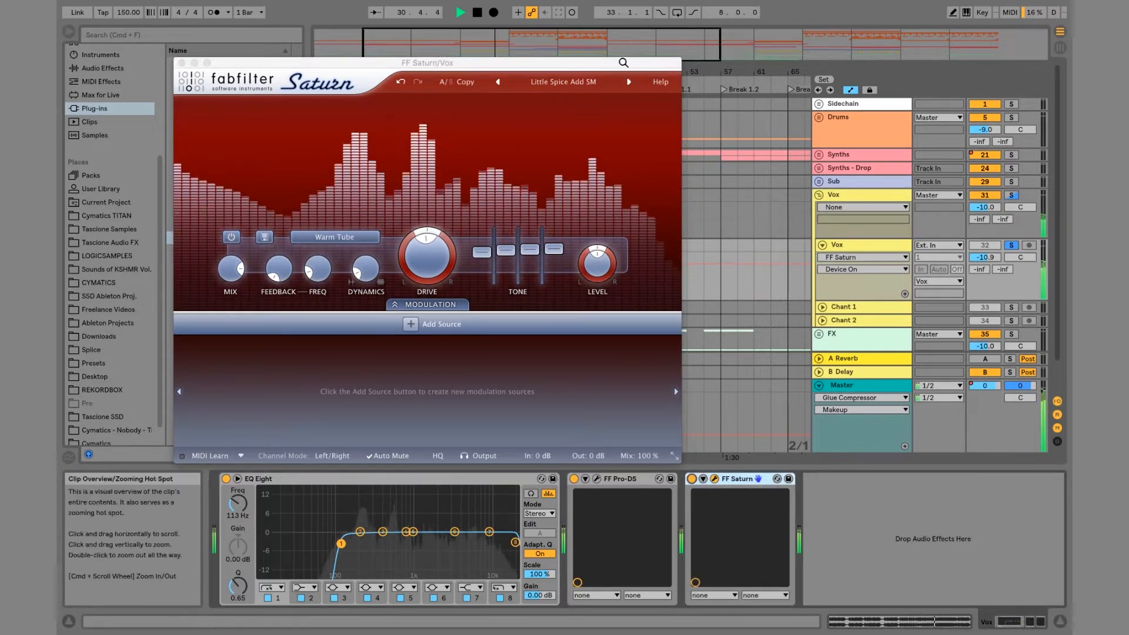
click(692, 478)
click(692, 479)
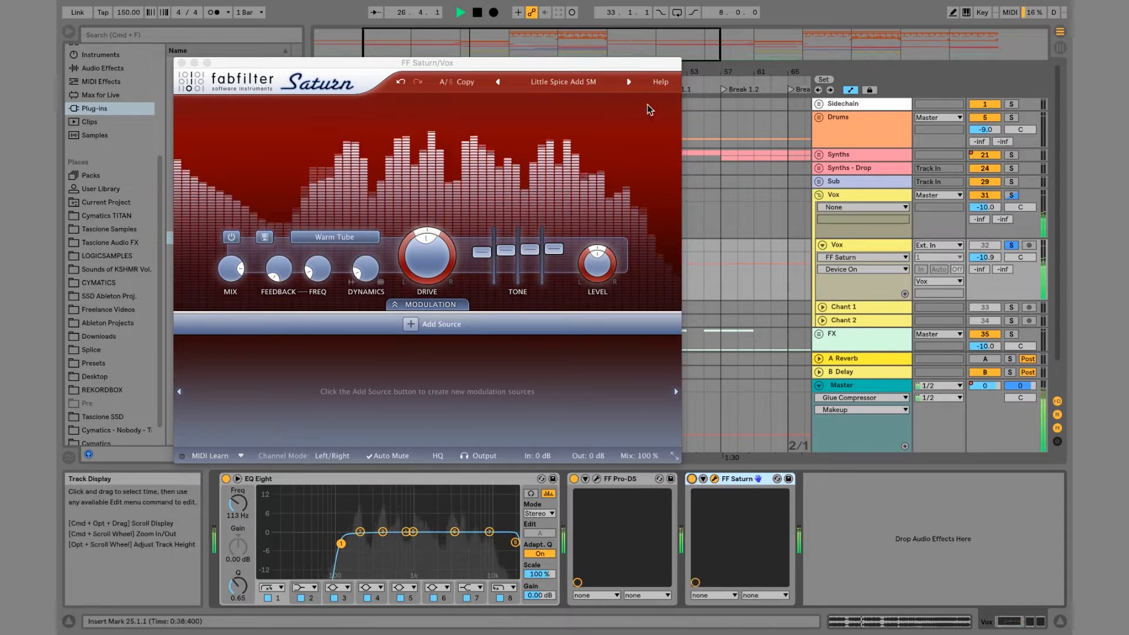
- Load Saturn's More Exciting (Dax) preset and compare the vocal with Saturn bypassed and active
click(628, 82)
click(629, 83)
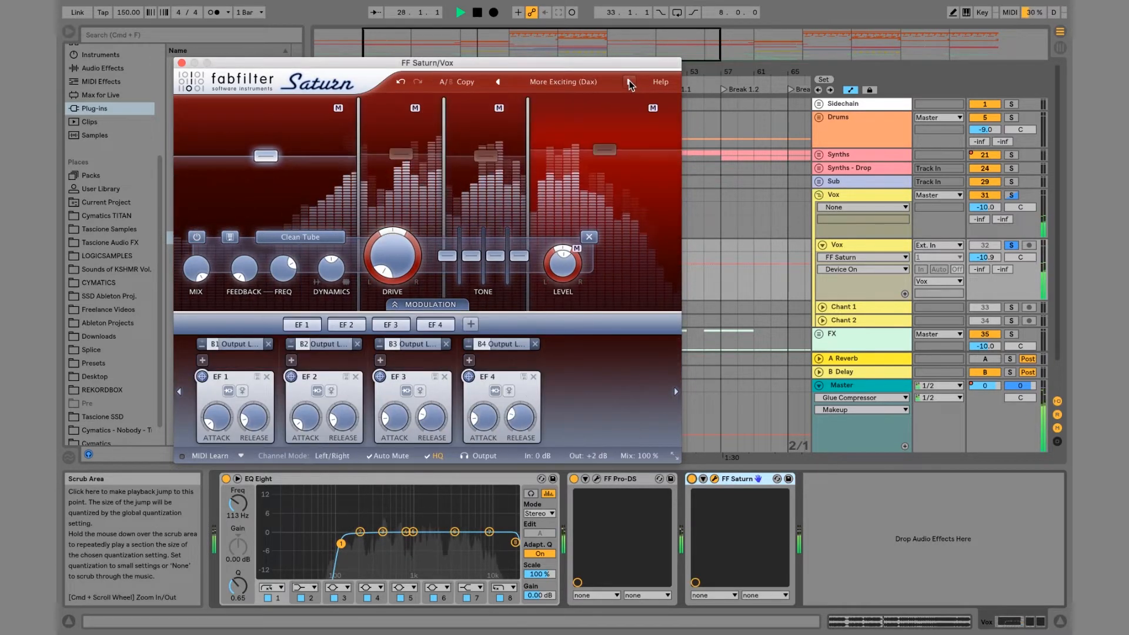
click(693, 479)
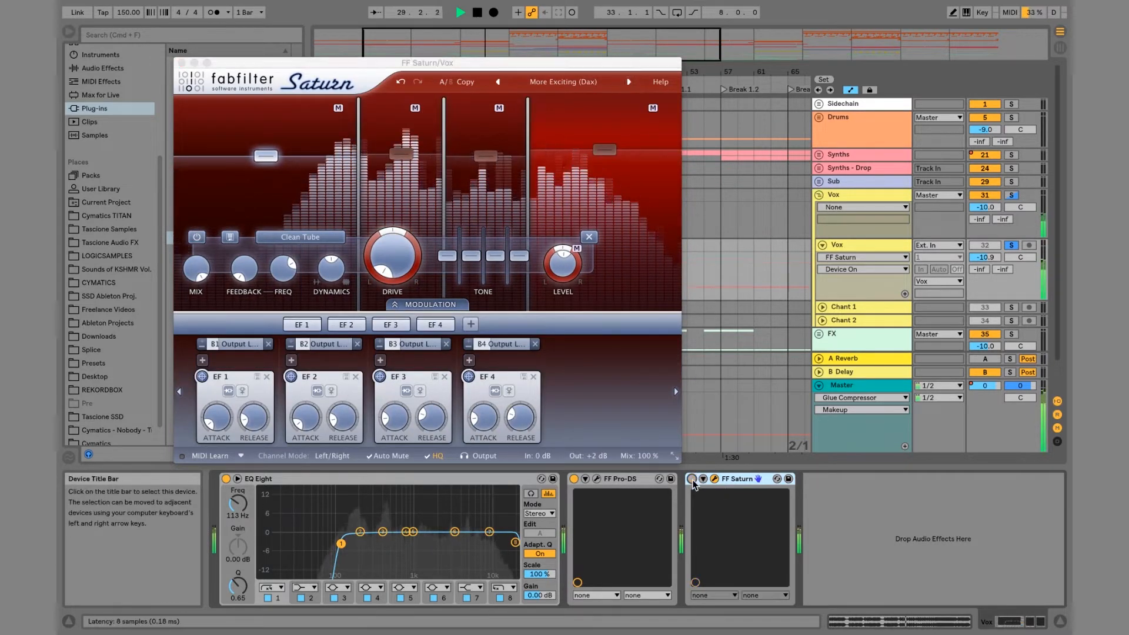
click(692, 479)
key(space)
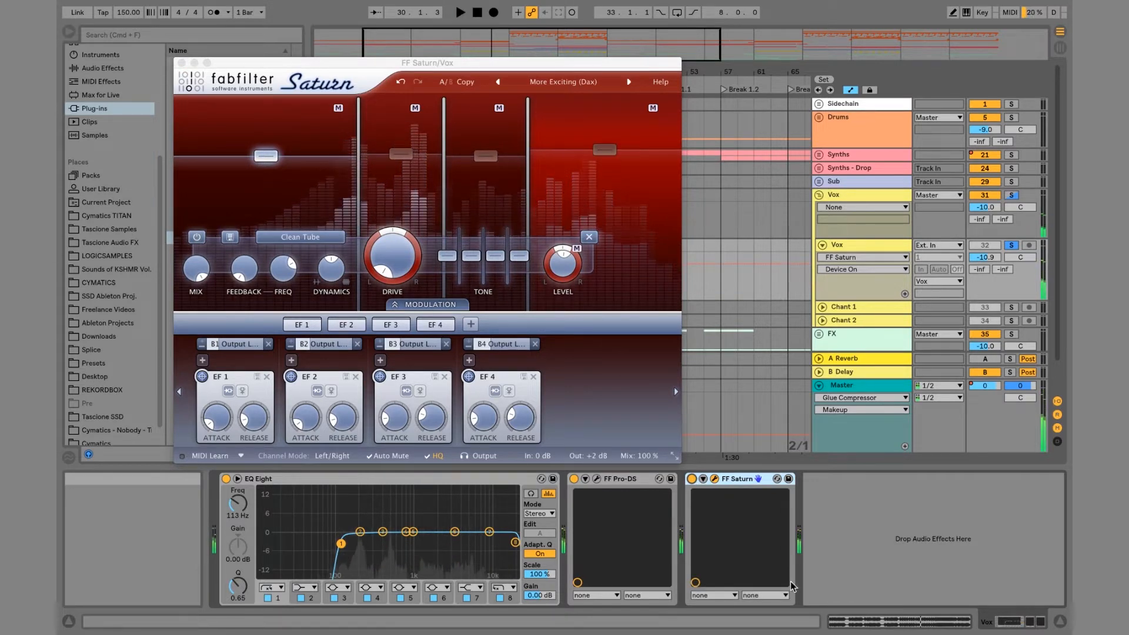
key(space)
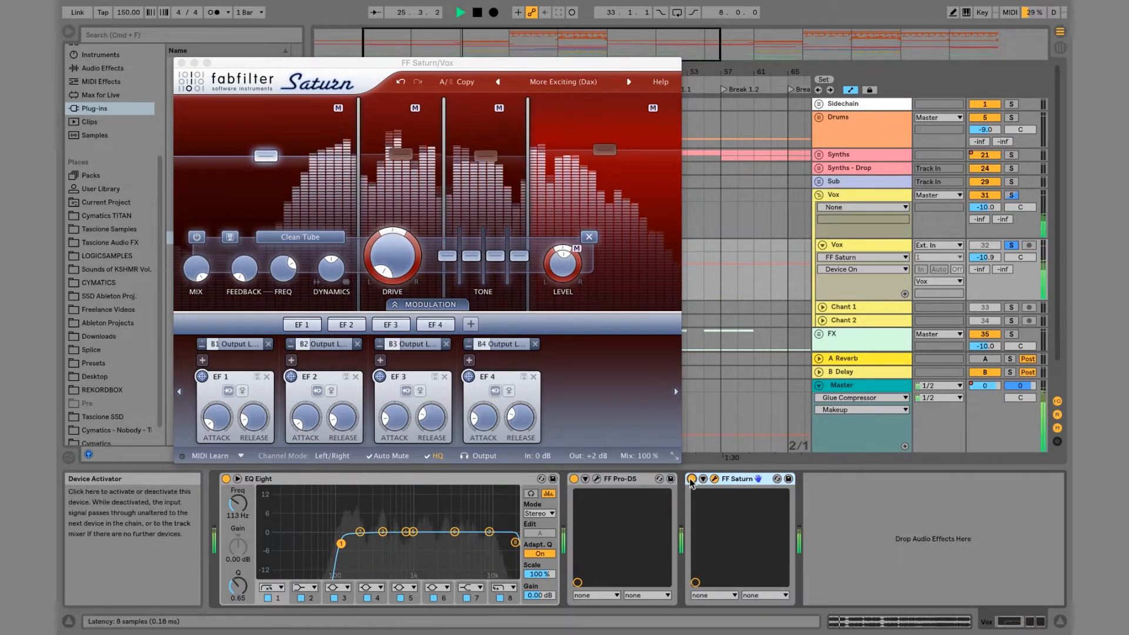
click(692, 479)
click(692, 478)
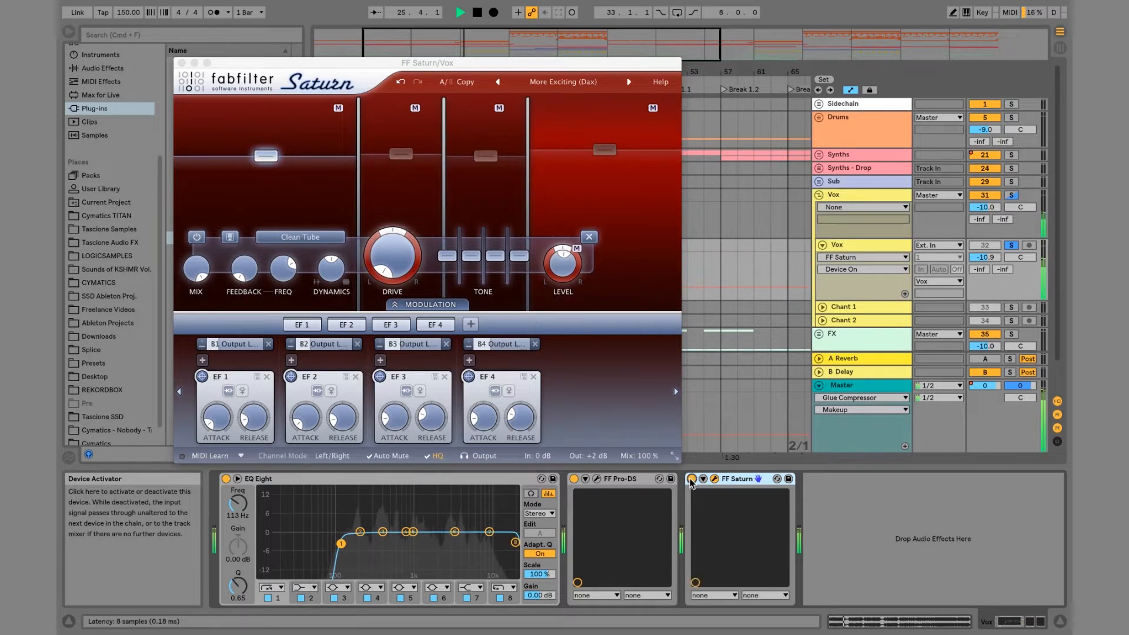
click(181, 63)
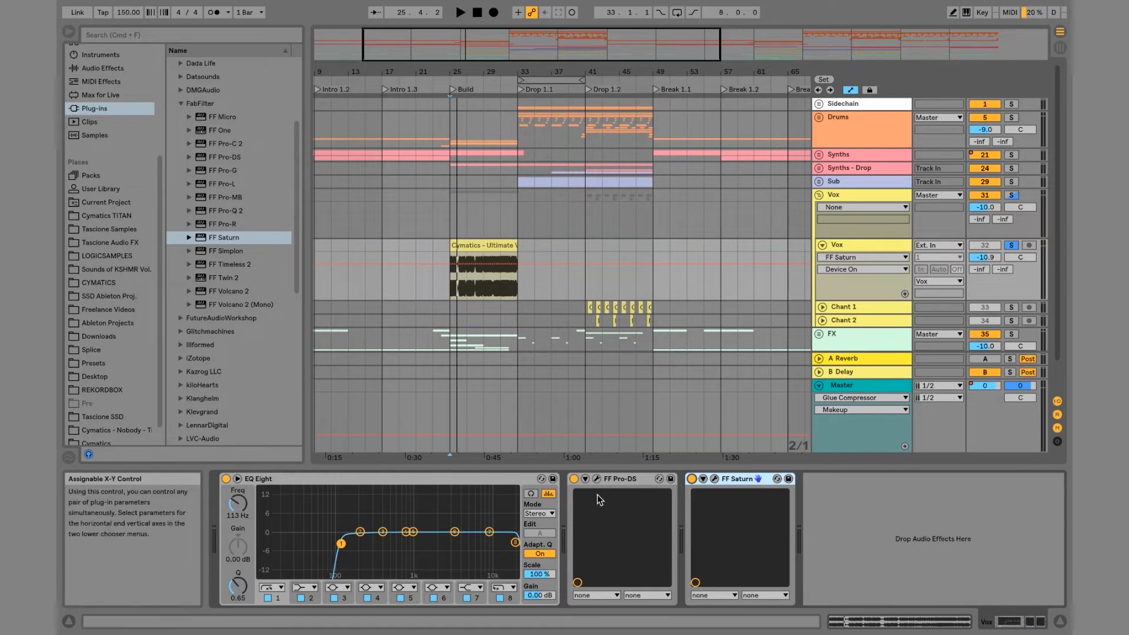
- Add FF Pro-Q 2 after Saturn on the Vox track and play the vocal through it
double_click(237, 209)
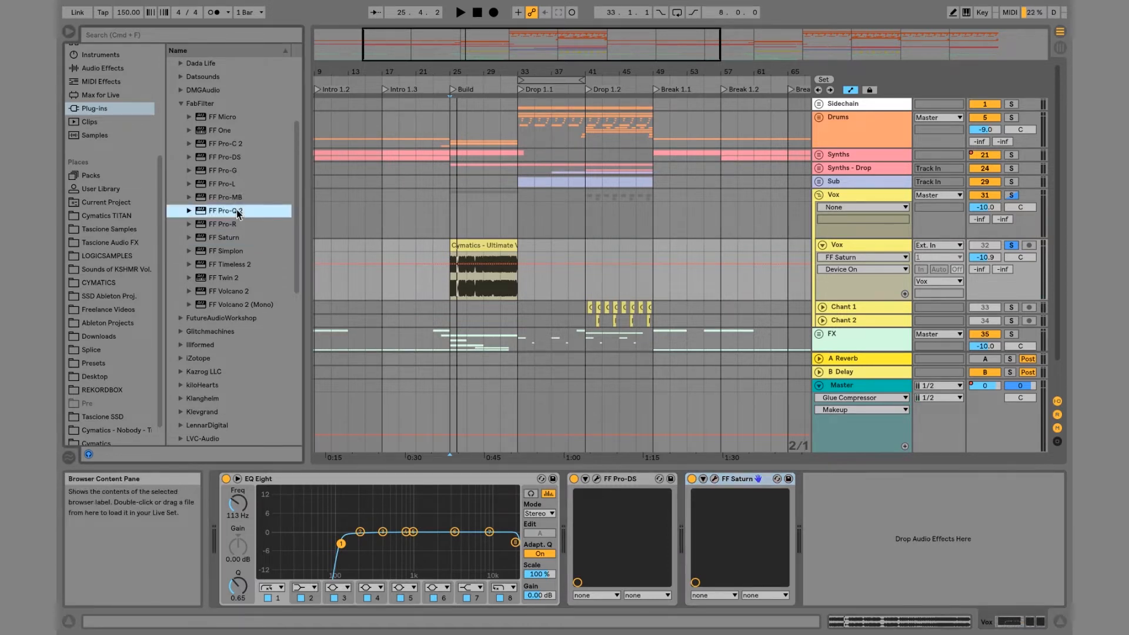
key(space)
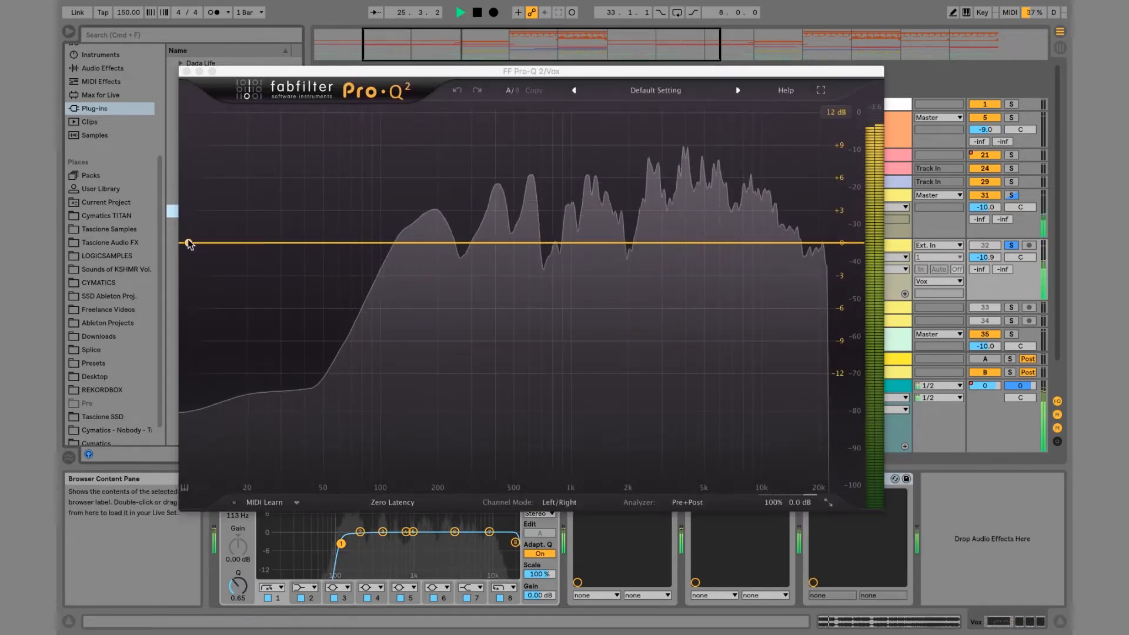
- Shape the vocal in Pro-Q 2 with a low cut around 142 Hz, a 1.74 dB dip near 6.6 kHz and a gentle high-shelf boost
drag(189, 243, 429, 202)
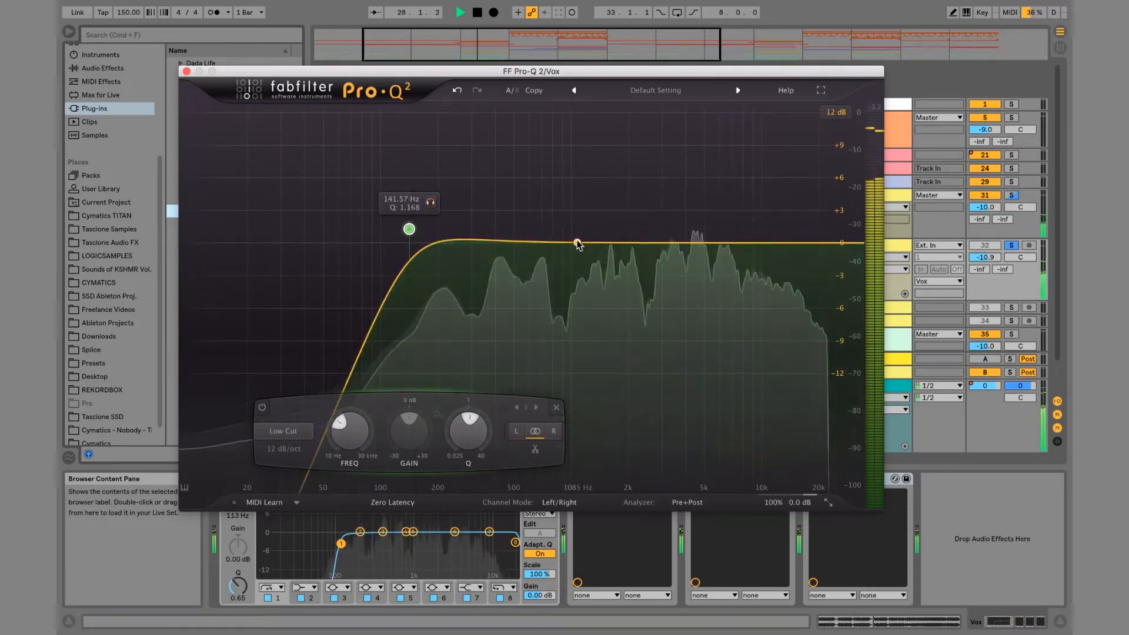
drag(640, 243, 754, 297)
drag(772, 242, 751, 226)
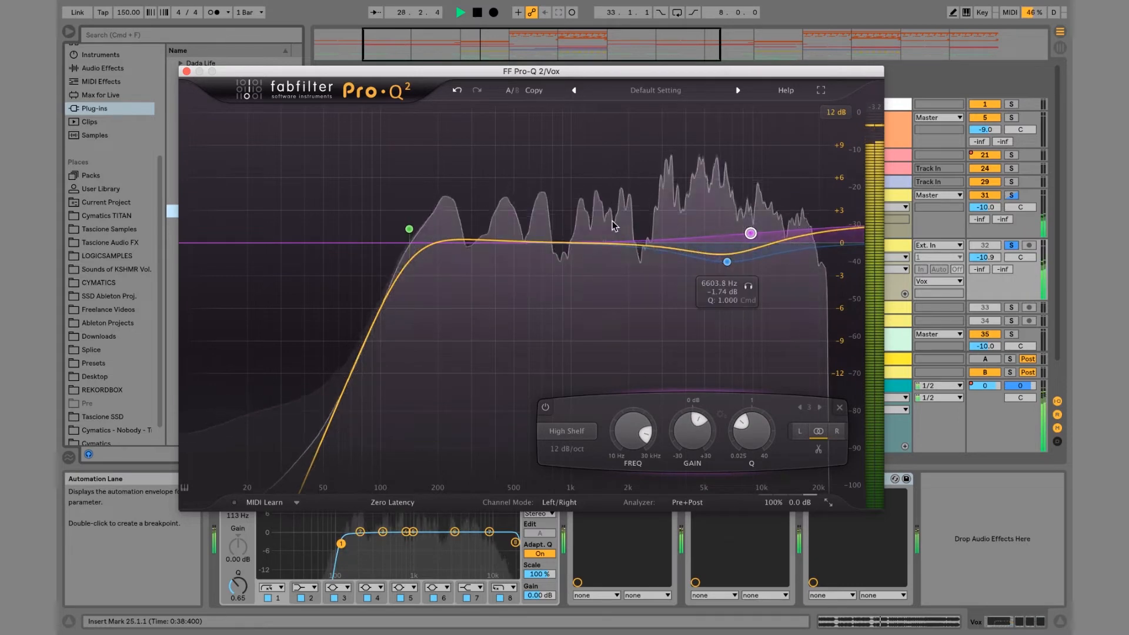
click(187, 71)
- Group FF Pro-DS, FF Saturn and FF Pro-Q 2 on the Vox track into an Audio Effect Rack
key(space)
click(626, 483)
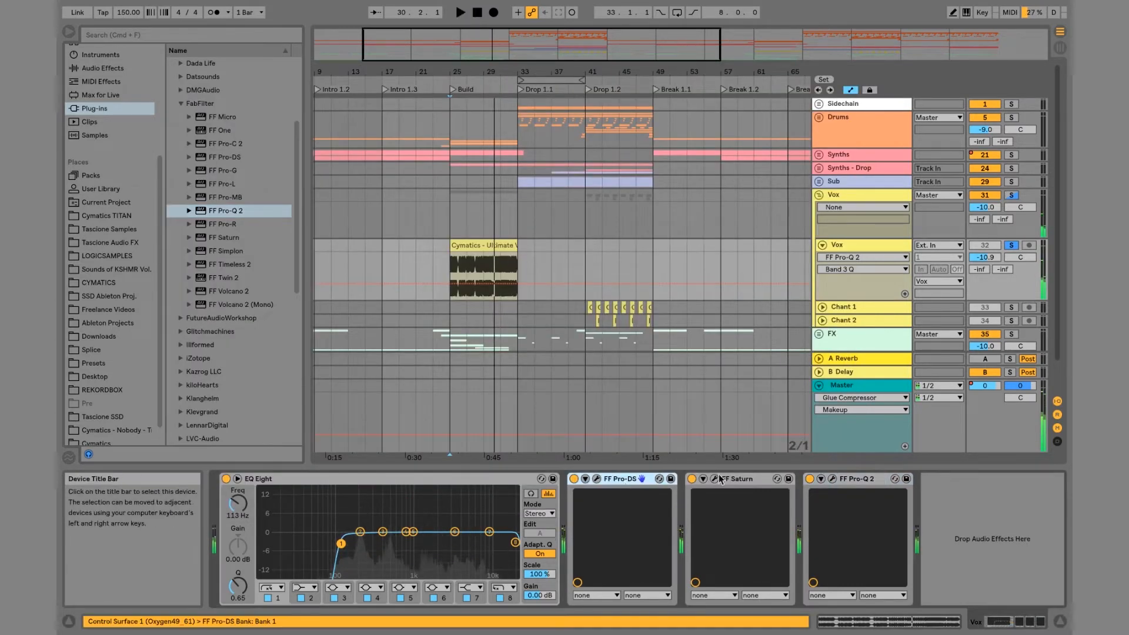
shift+click(853, 481)
key(super+g)
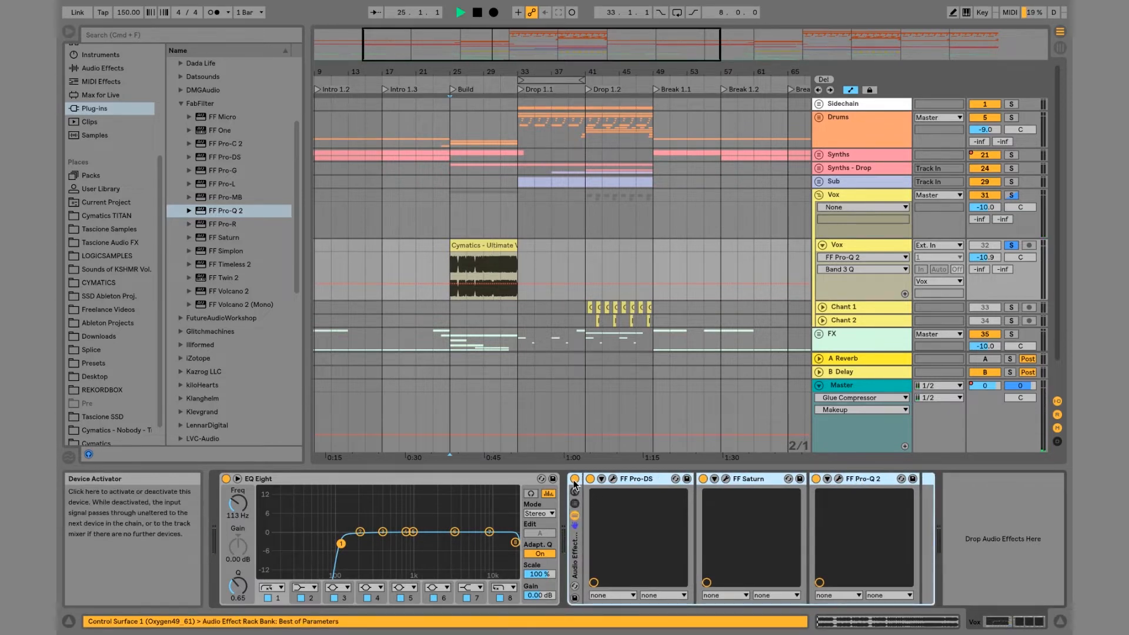
- Compare the playing vocal with the whole effect rack, and with Pro-DS alone, bypassed and active
click(574, 480)
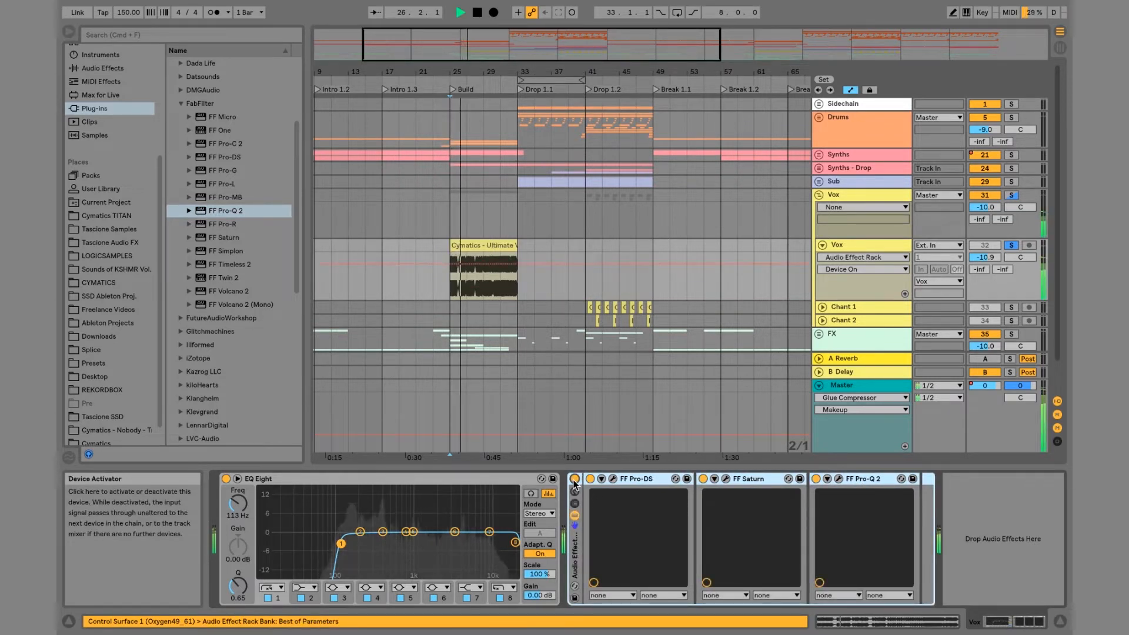
click(575, 481)
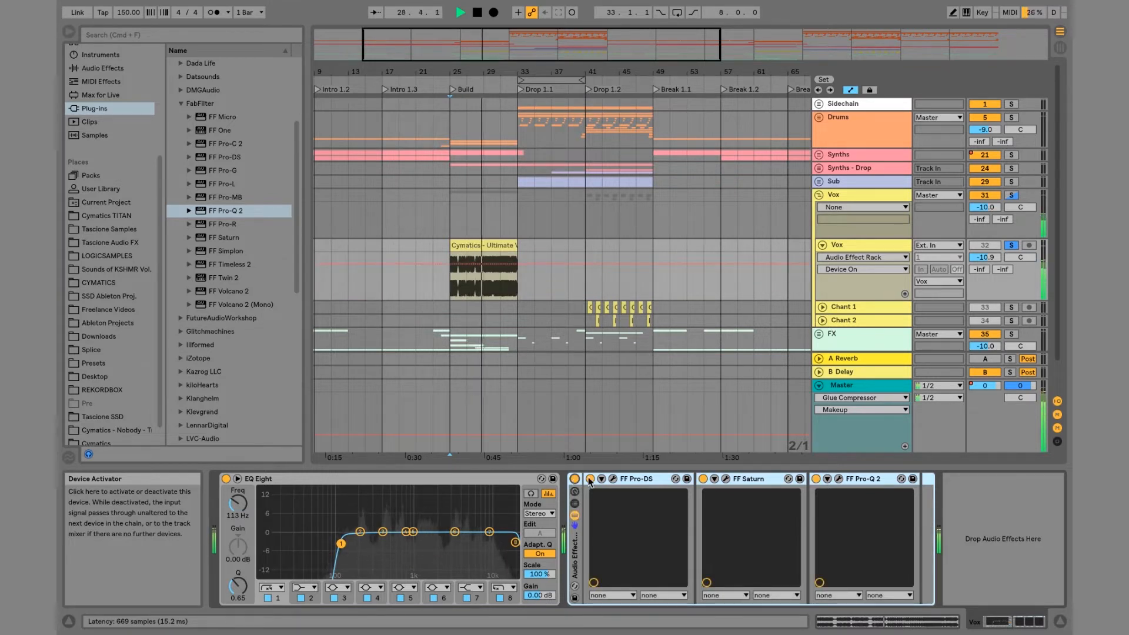
click(591, 480)
key(space)
key(space)
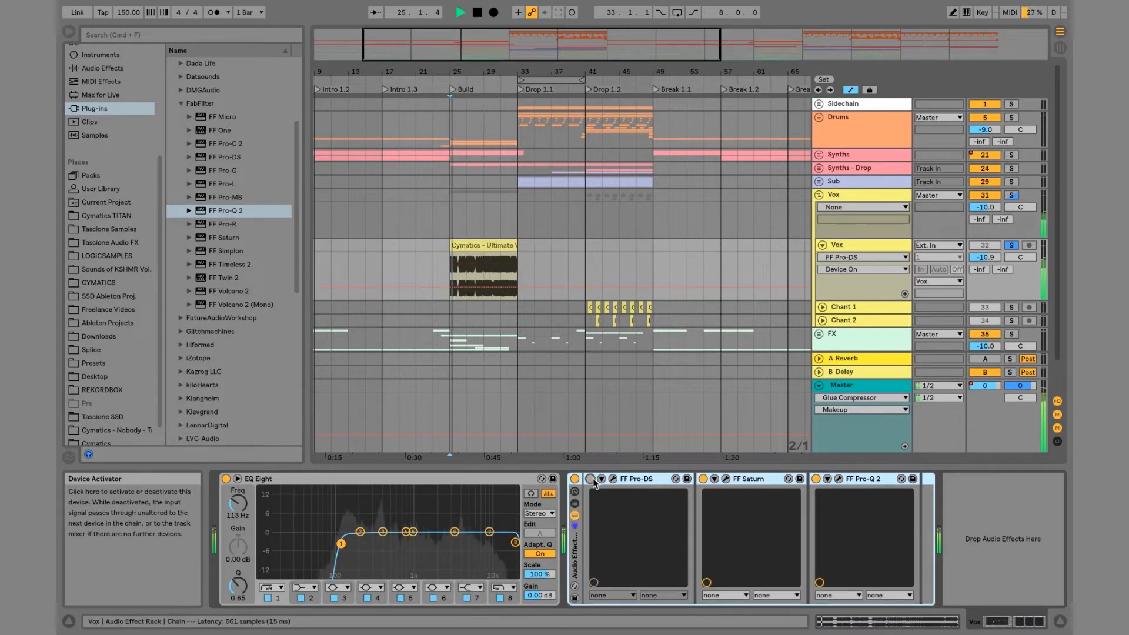
click(590, 479)
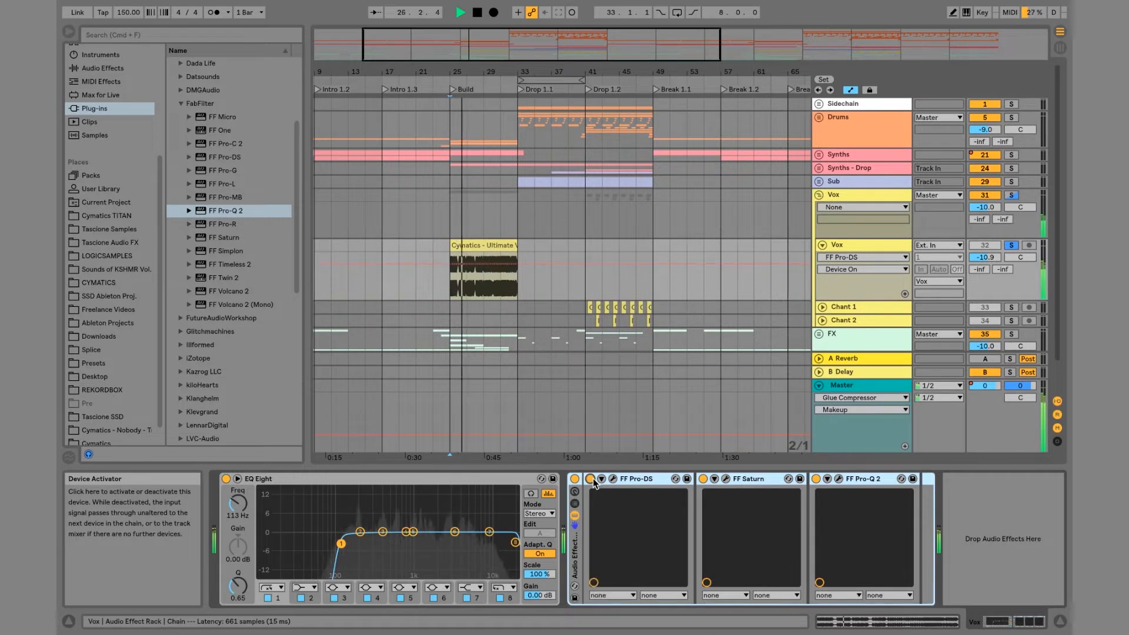
key(space)
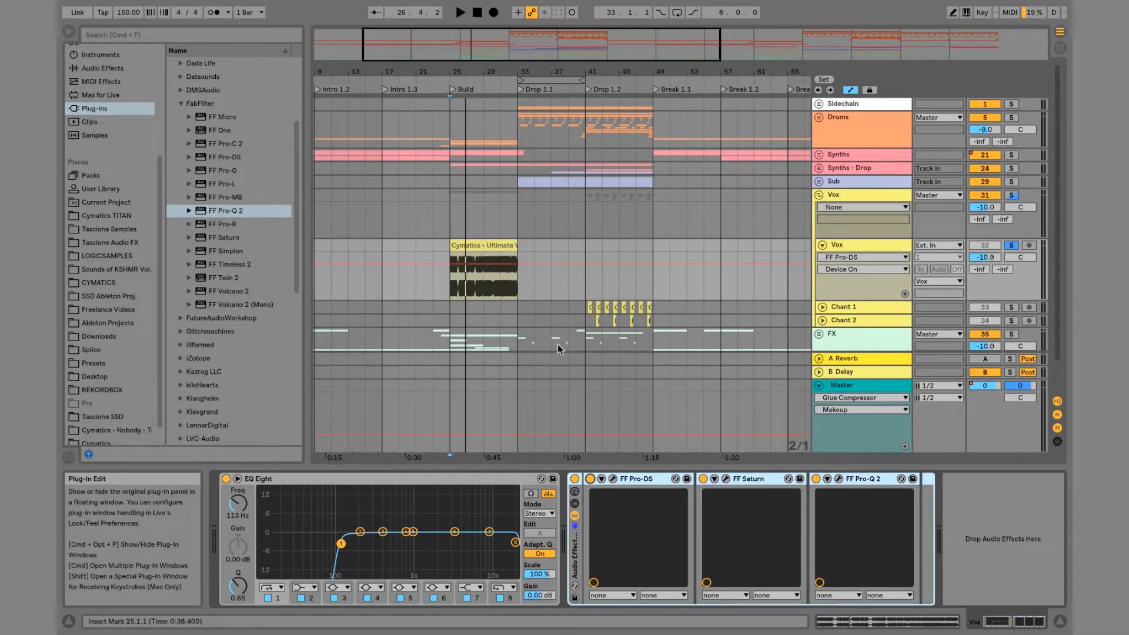
drag(474, 72, 476, 127)
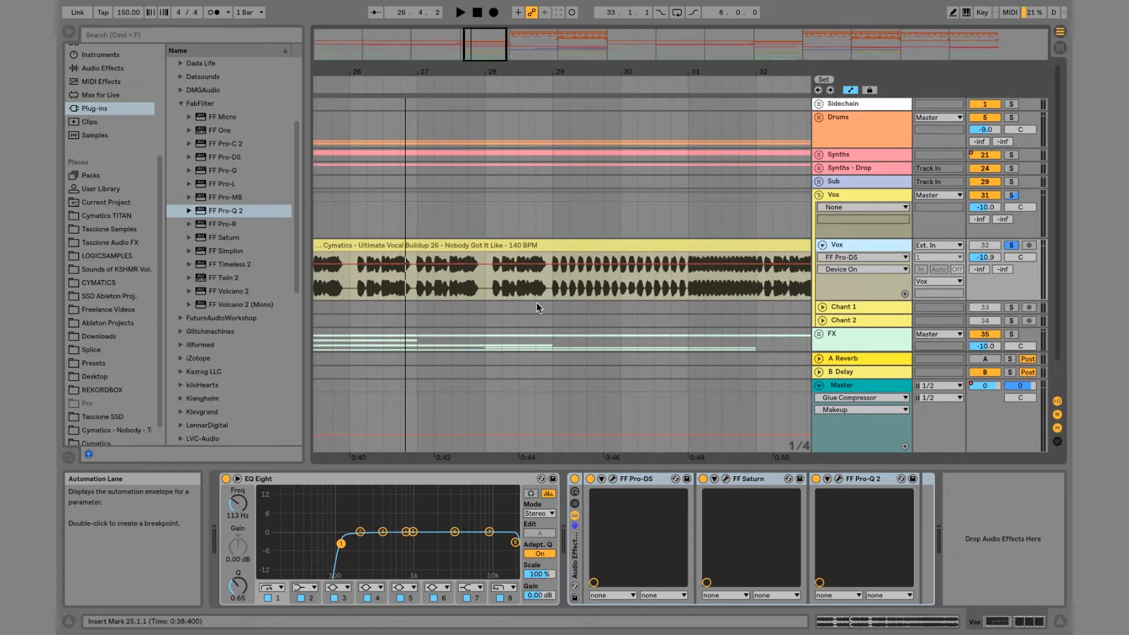
scroll(536, 303, left, 5)
drag(582, 72, 514, 72)
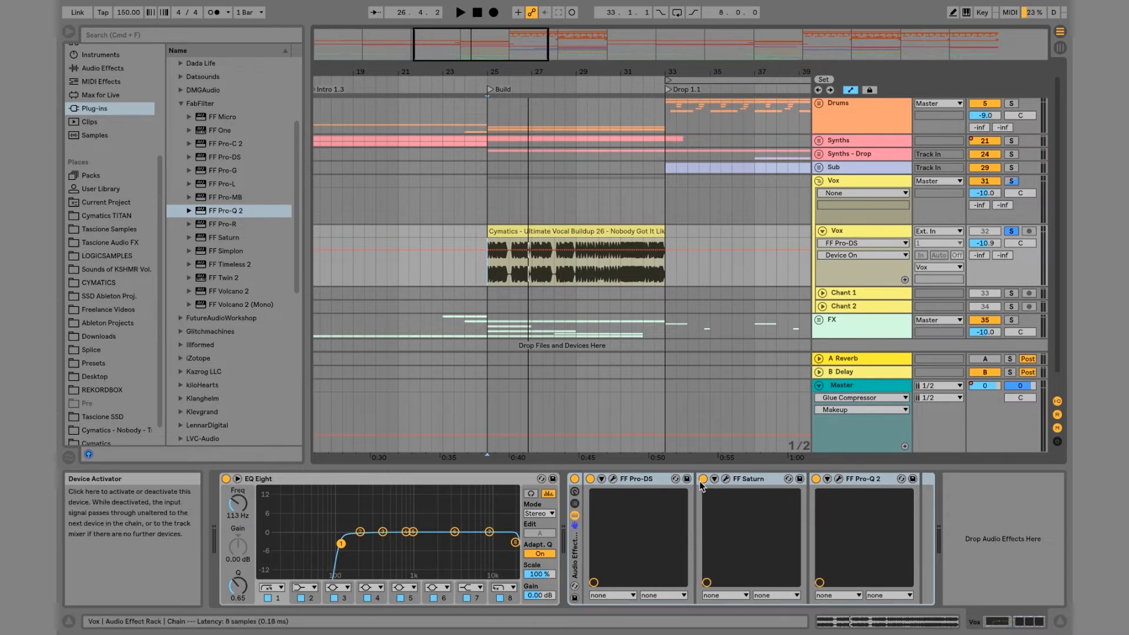
- Move the vocal EQ's bell dip to about 6.3 kHz at -1.85 dB and add a high cut at about 24.2 kHz
click(840, 479)
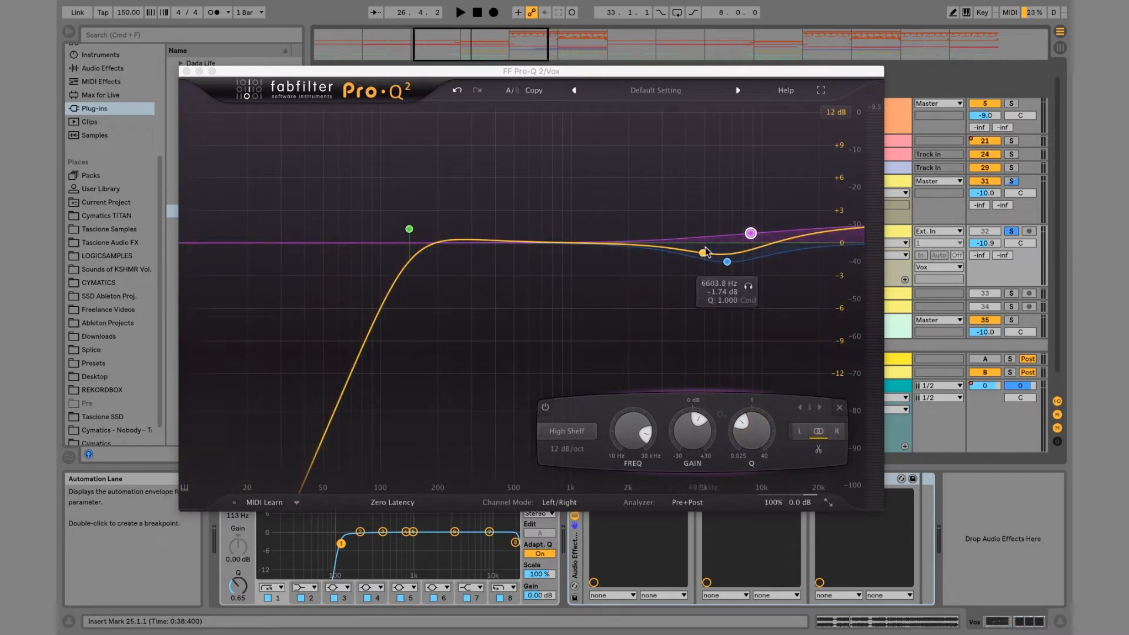
click(727, 262)
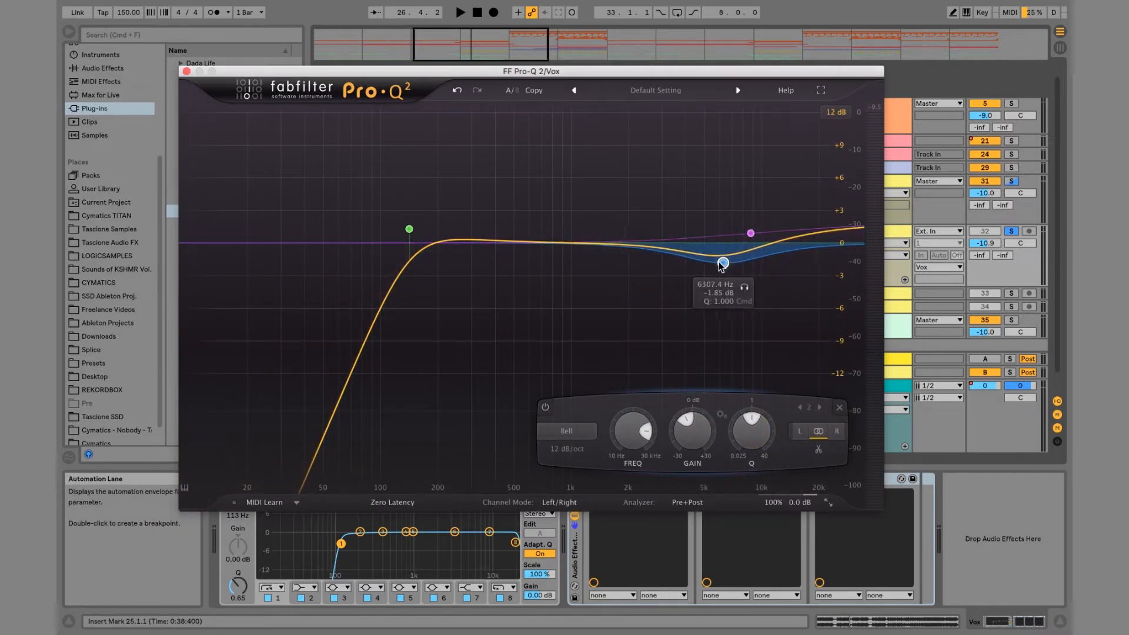
click(835, 231)
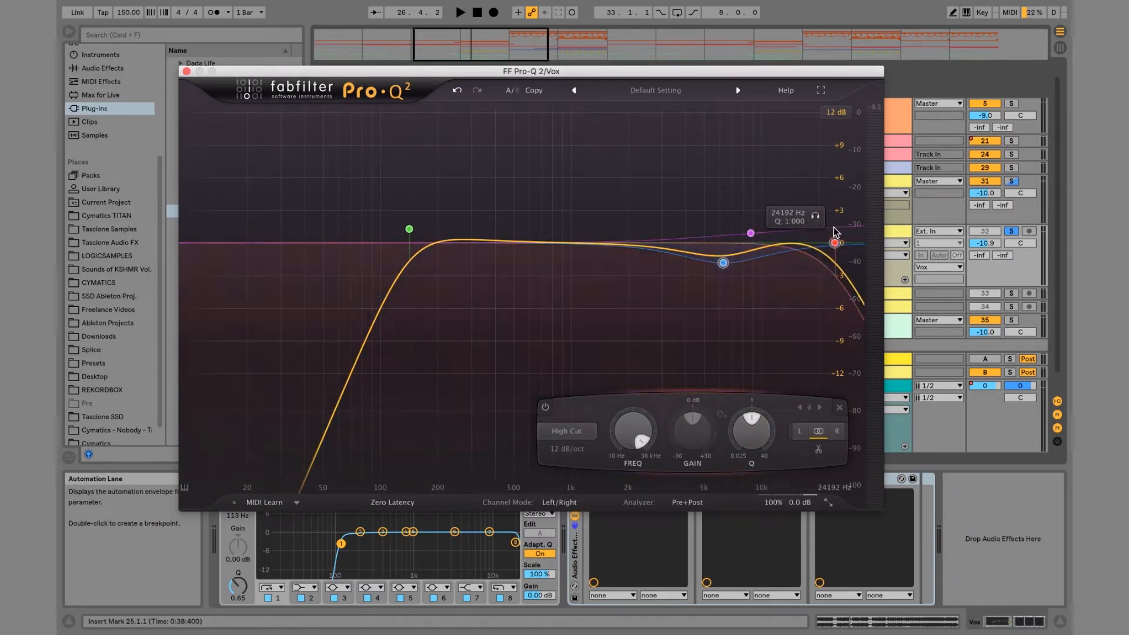
- While the vocal plays, add a 1.84 dB bell cut near 3.2 kHz and raise the 6 kHz band to a slight boost
key(space)
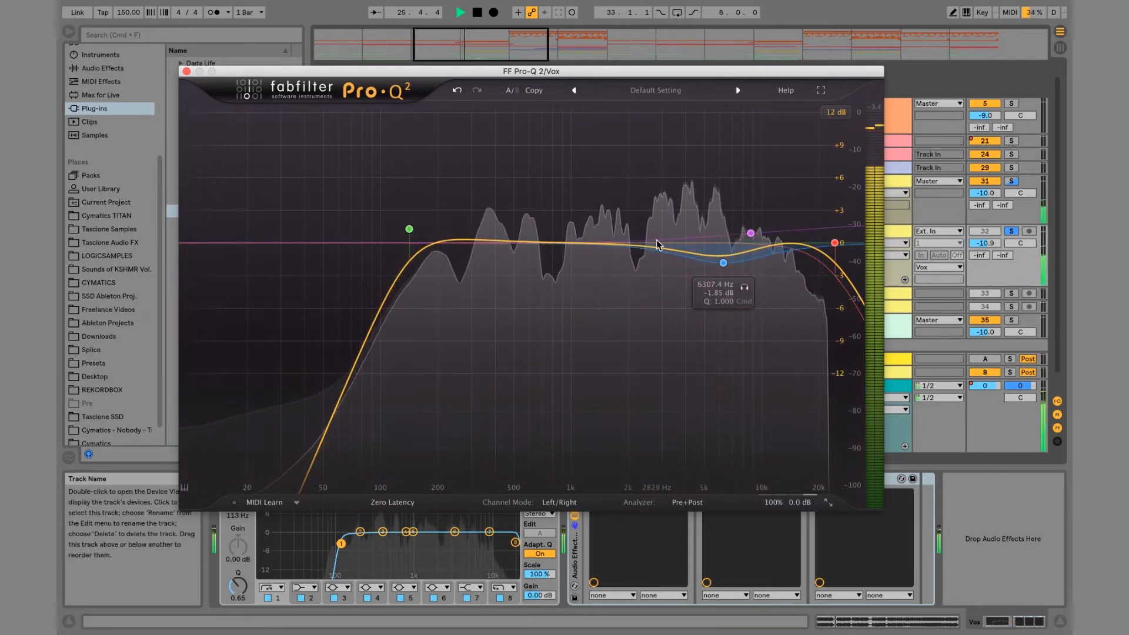
drag(662, 245, 724, 235)
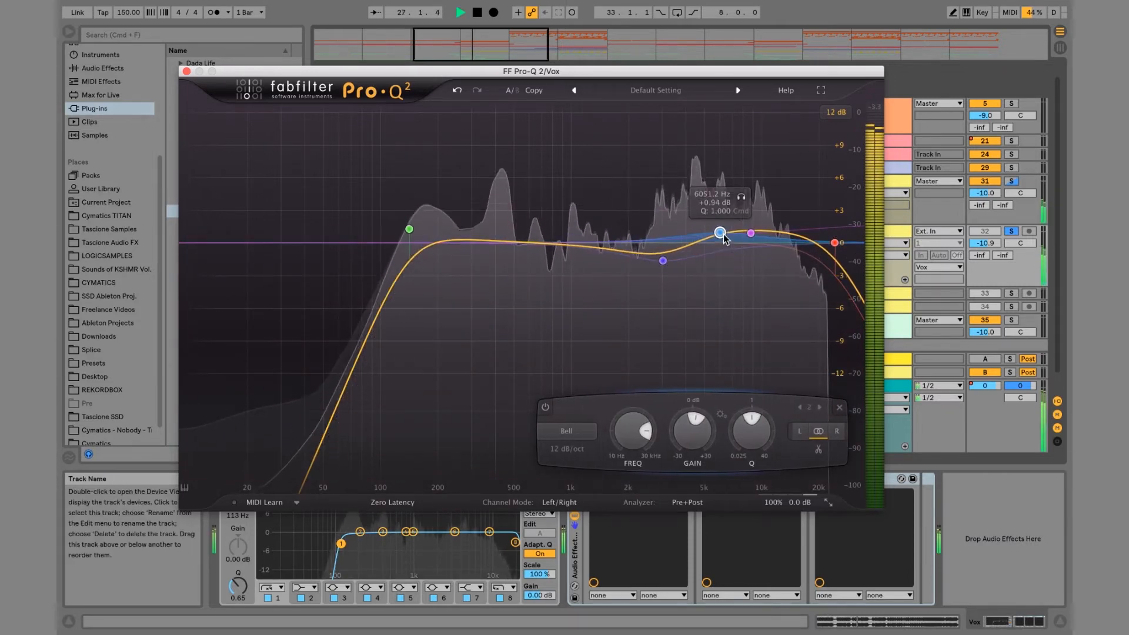
mouse_move(662, 260)
mouse_down()
mouse_move(690, 277)
mouse_move(680, 312)
mouse_move(666, 264)
mouse_up()
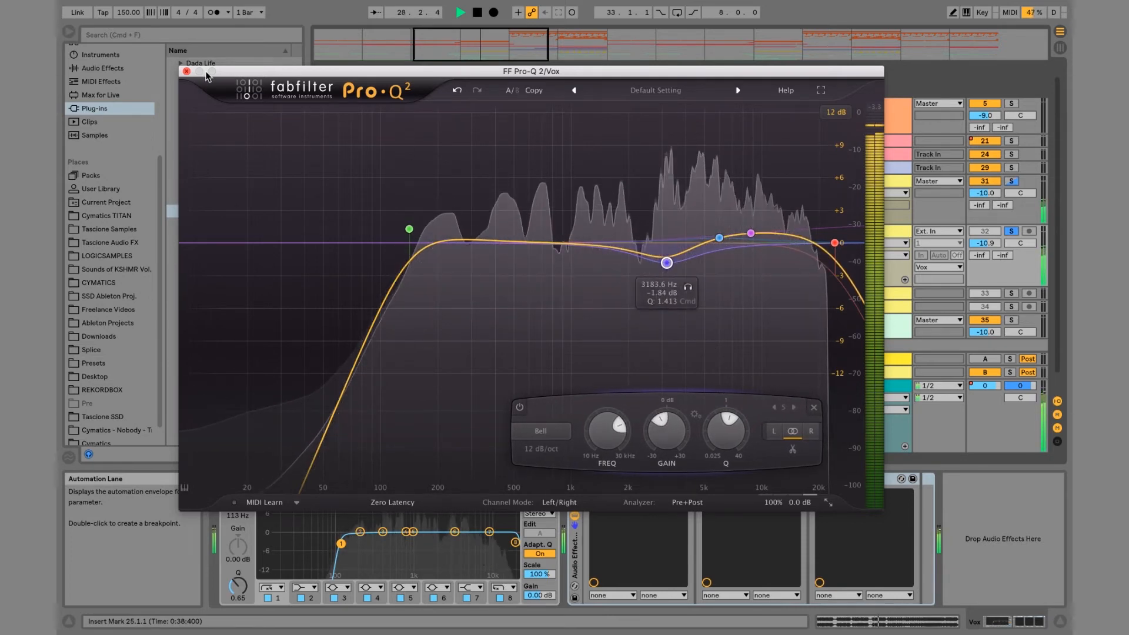
click(186, 72)
- Audition the vocal from the start of the build with Pro-DS and Saturn both bypassed
key(space)
key(space)
click(589, 479)
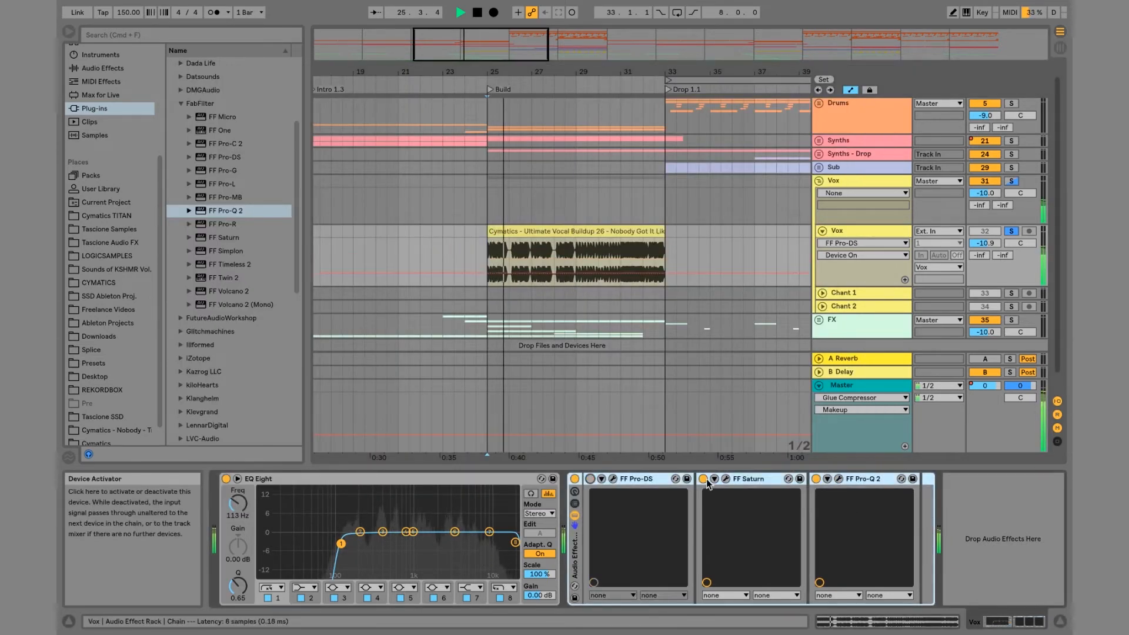
click(702, 478)
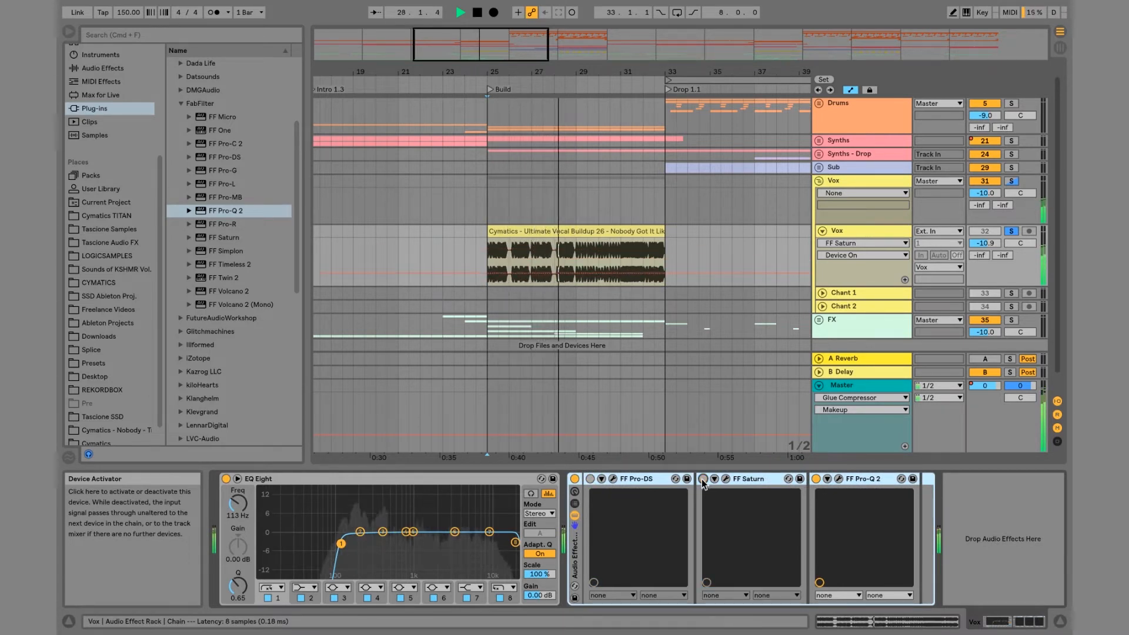
key(space)
- Delete FF Saturn from the Vox rack and listen to the vocal with Pro-DS active again
click(751, 480)
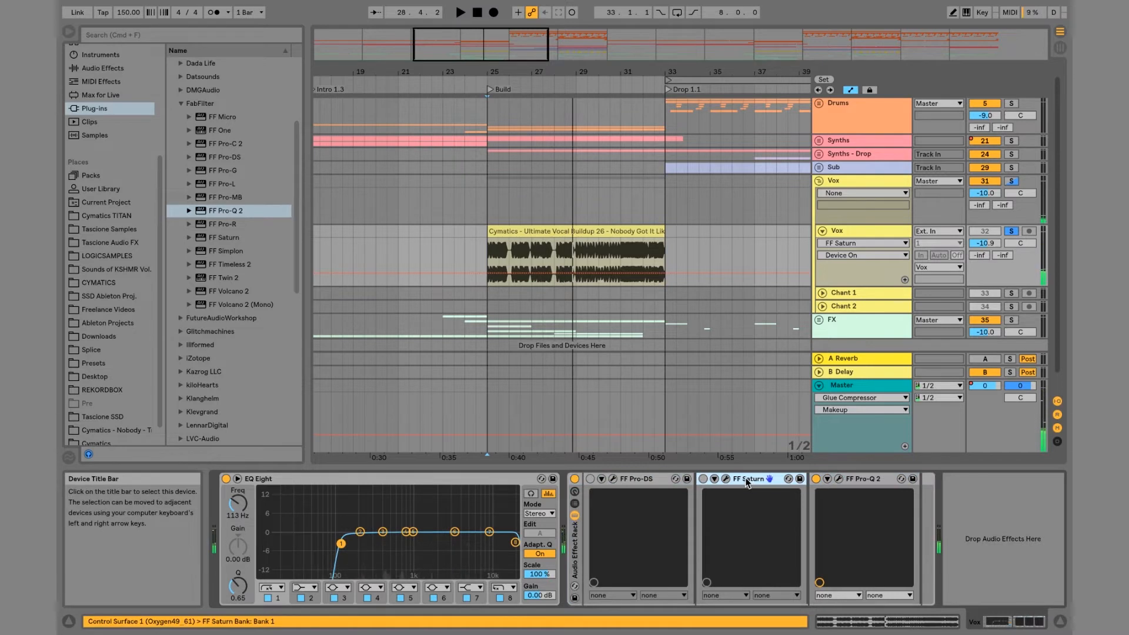
key(Delete)
key(space)
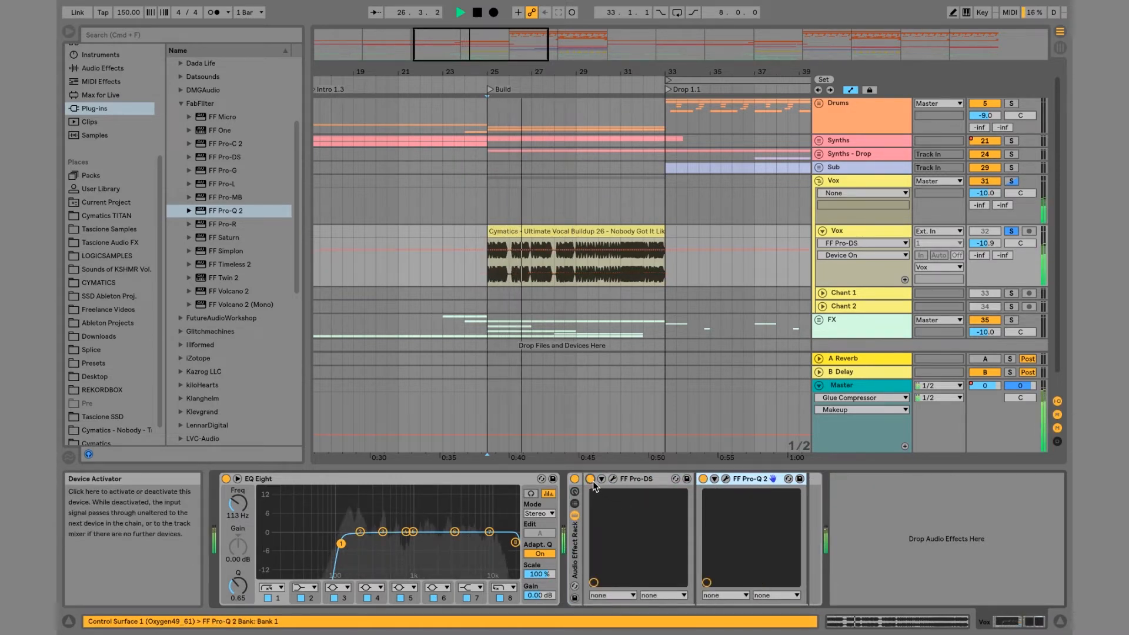
key(space)
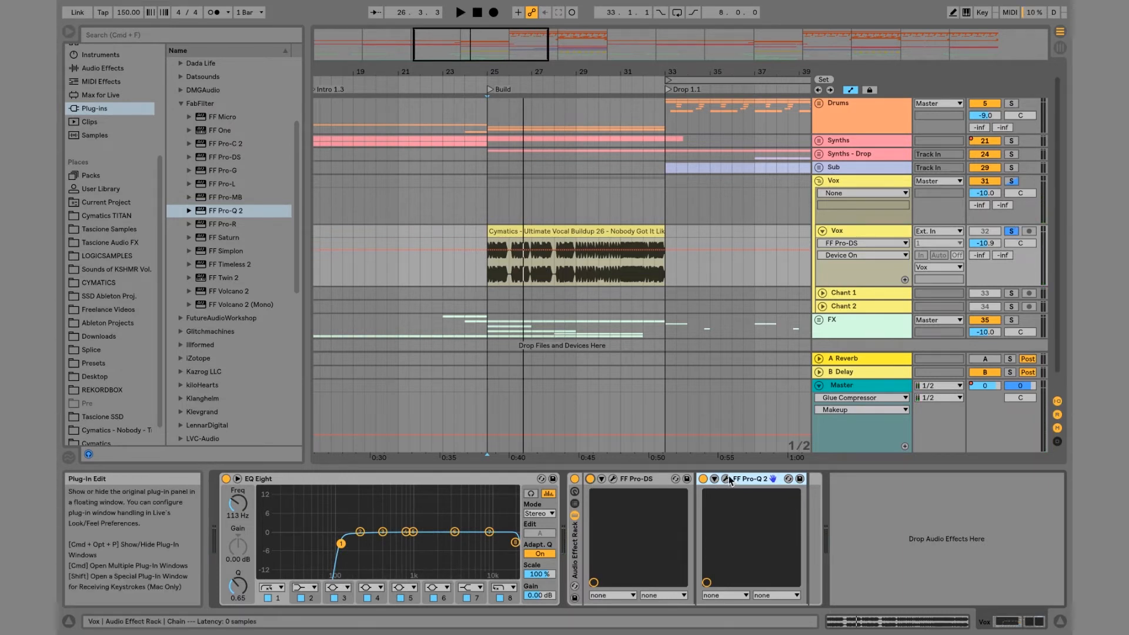
- Unsolo the Vox track and play the full mix from the build into the drop
click(1010, 232)
key(space)
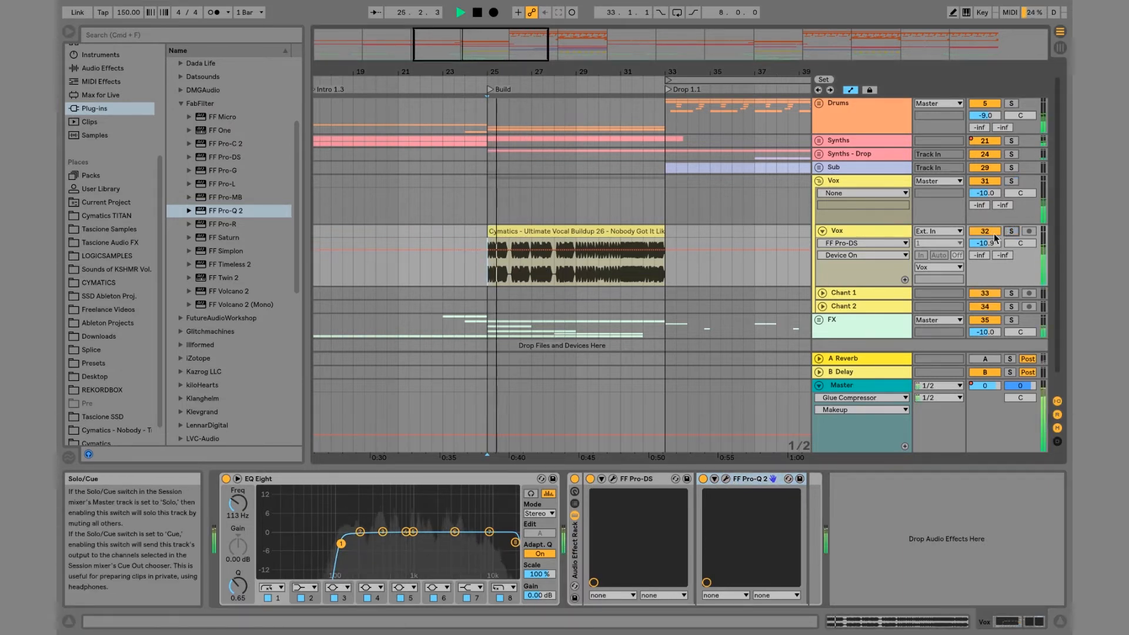
scroll(706, 279, right, 5)
scroll(707, 279, down, 1)
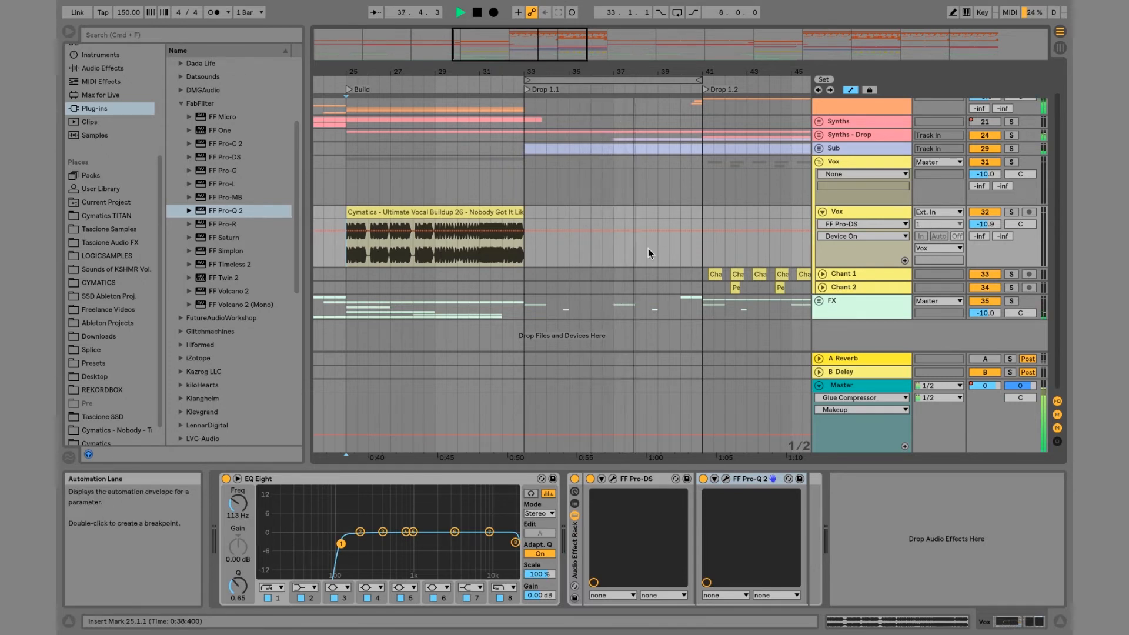
- Unfold the Chant 1 track, solo it and listen to its clips in Drop 1.2
click(822, 274)
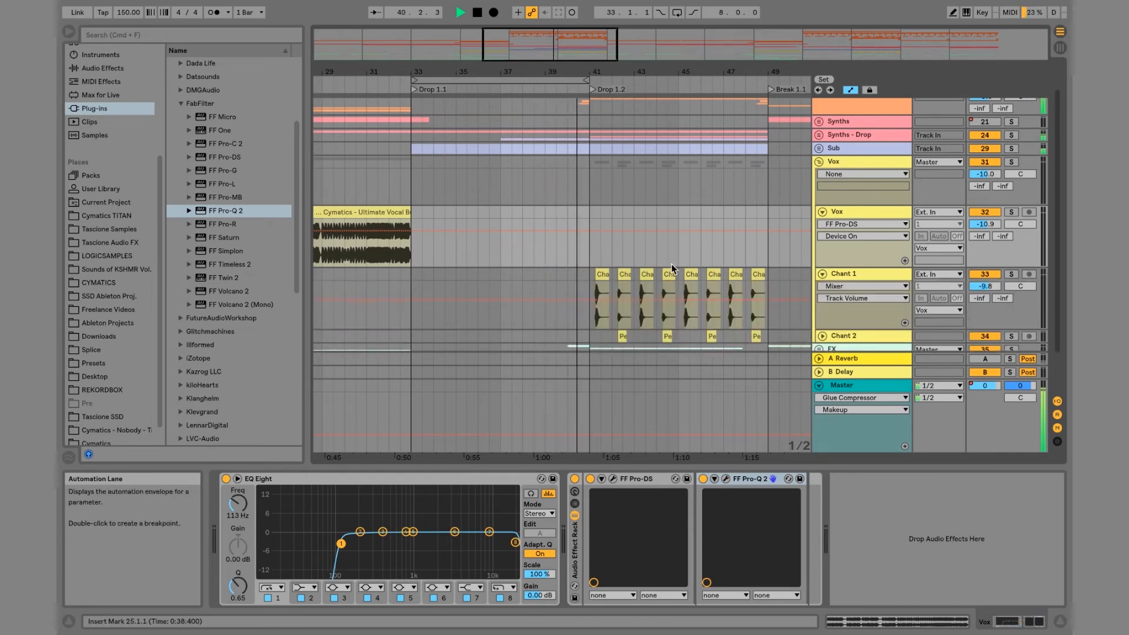
click(1011, 275)
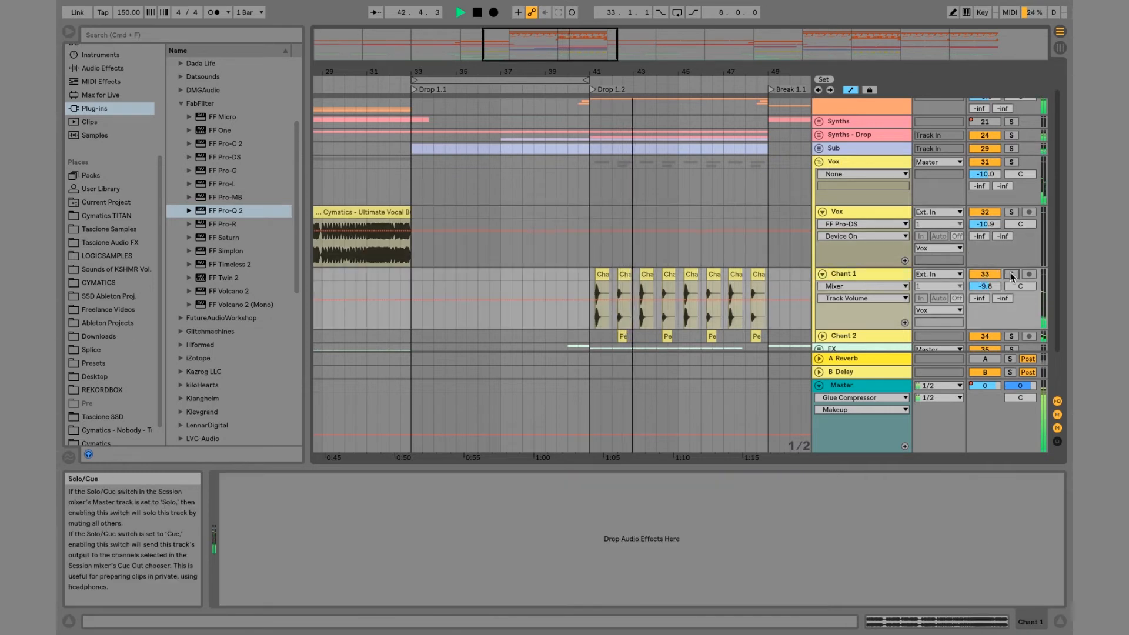
click(876, 277)
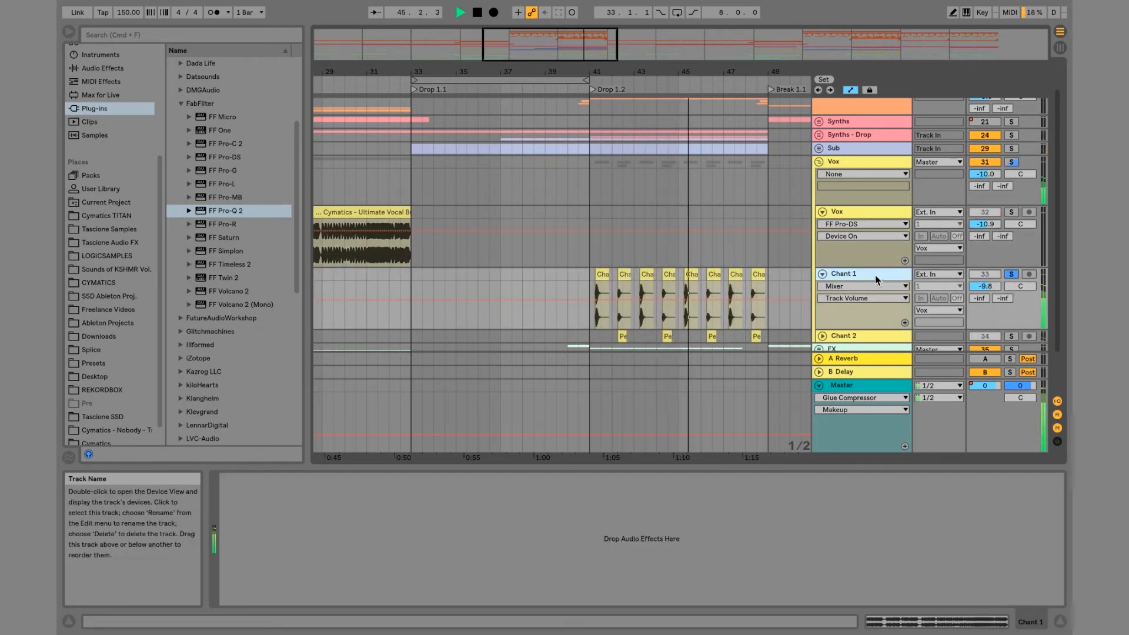
key(space)
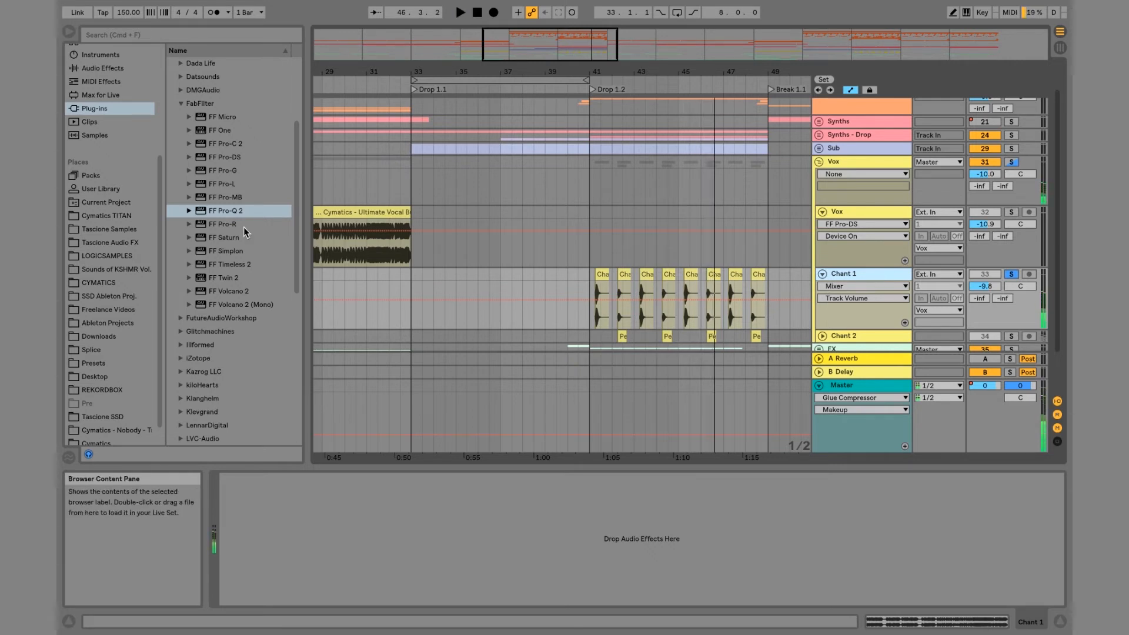
- Add FF Pro-Q 2 to the Chant 1 track and set a low cut at about 250 Hz
click(222, 211)
double_click(222, 210)
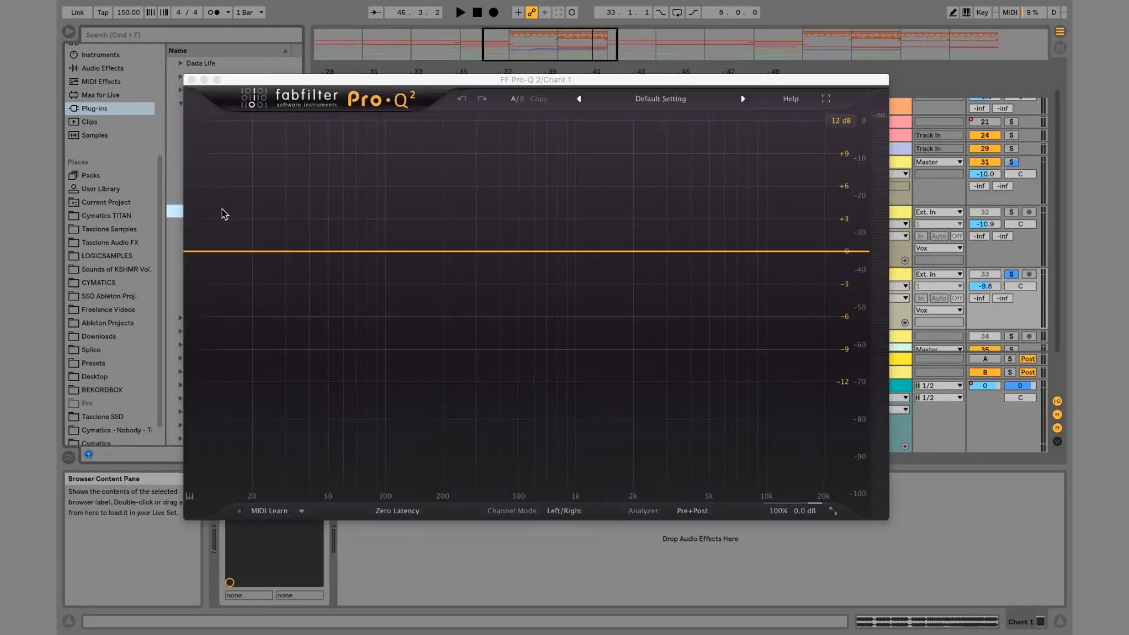
click(282, 252)
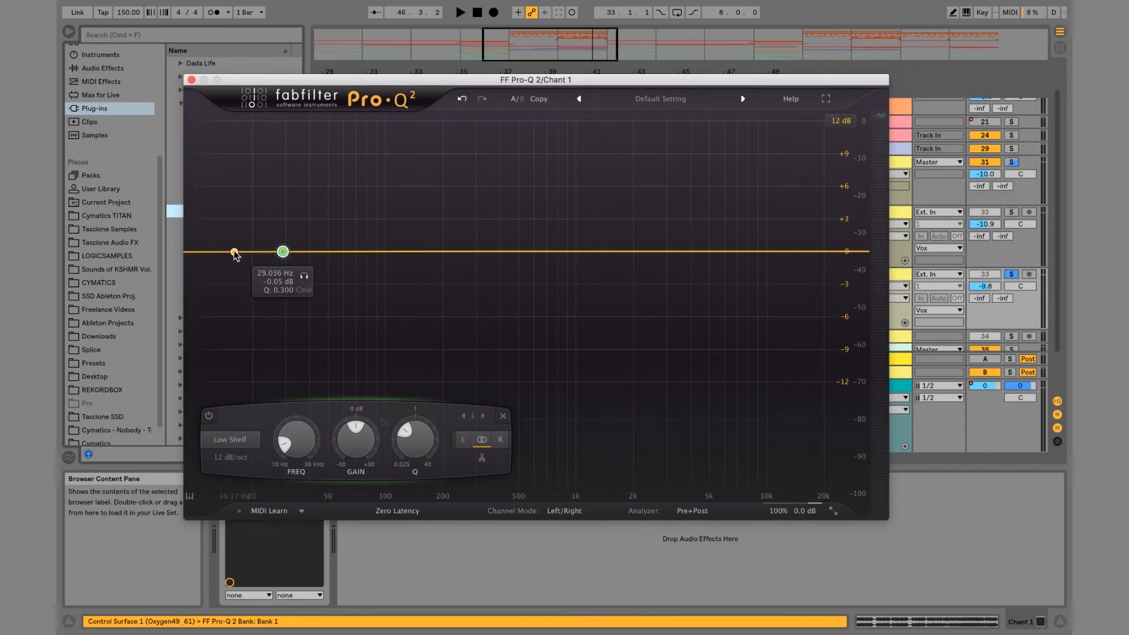
key(space)
drag(234, 251, 462, 253)
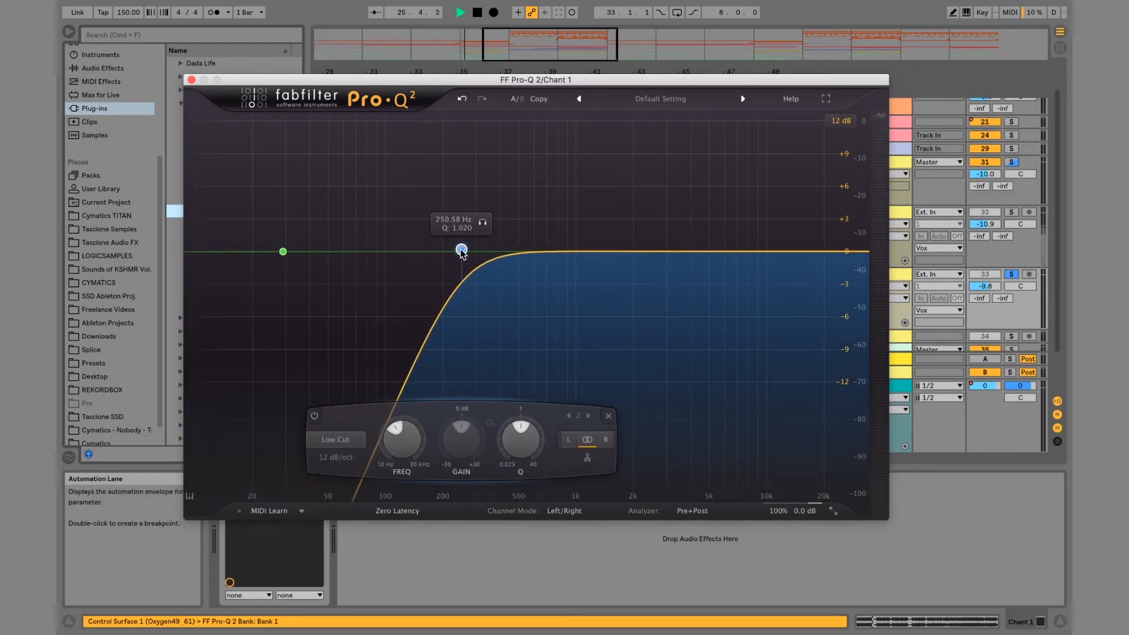
click(191, 80)
- Play Chant 1 from bar 41 and raise its Pro-Q 2 low cut to about 312 Hz
key(space)
click(591, 310)
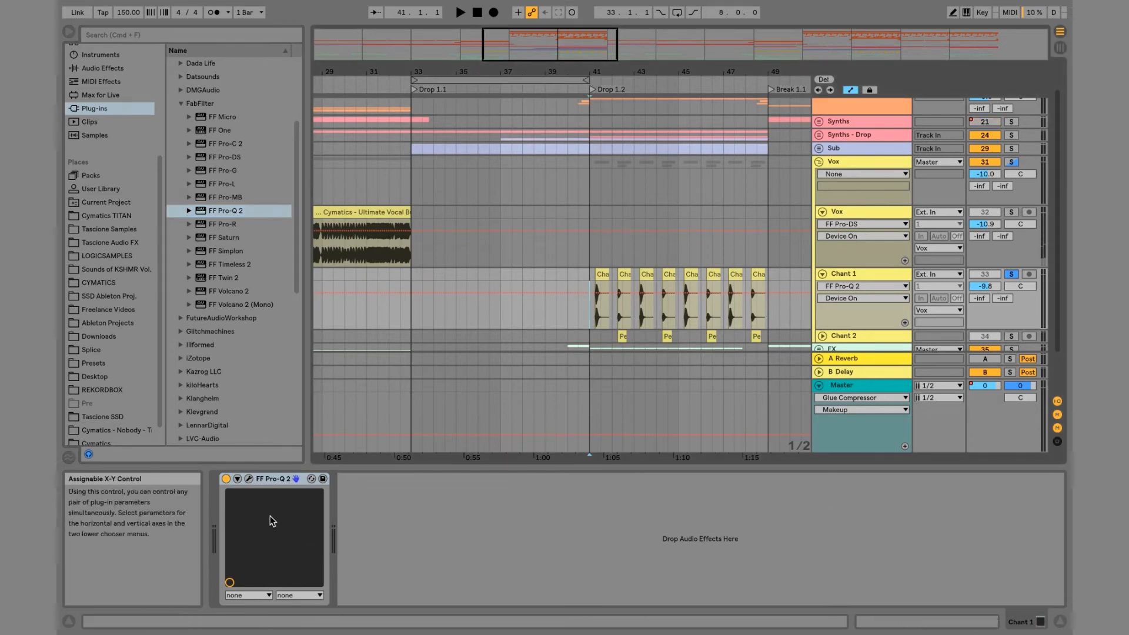
click(249, 479)
key(space)
key(space)
mouse_move(479, 246)
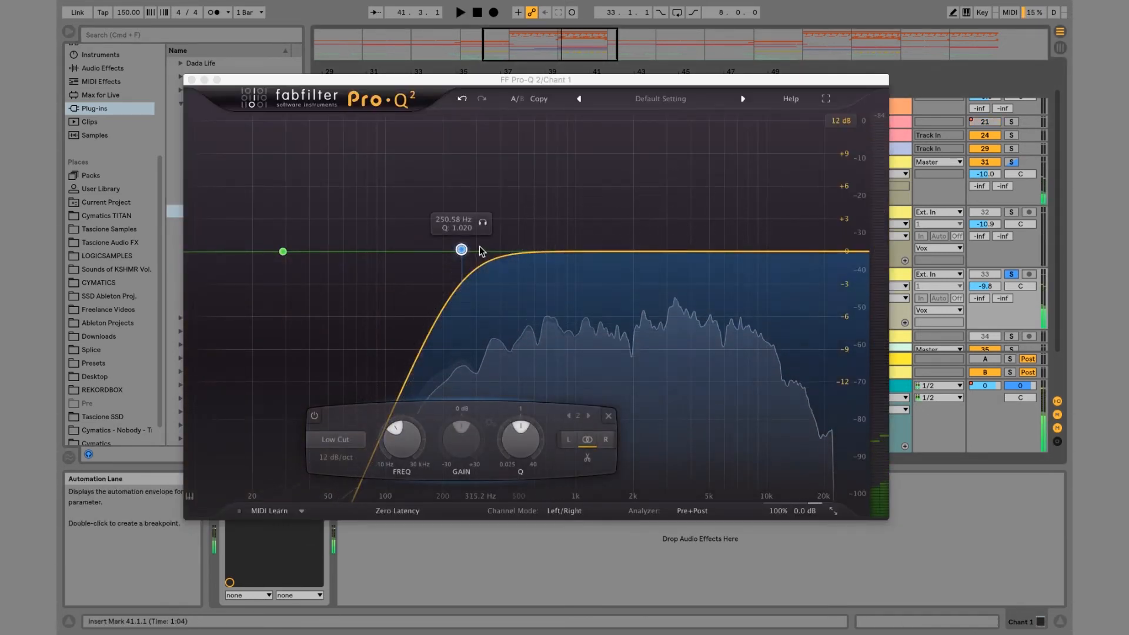
drag(482, 222, 502, 224)
key(space)
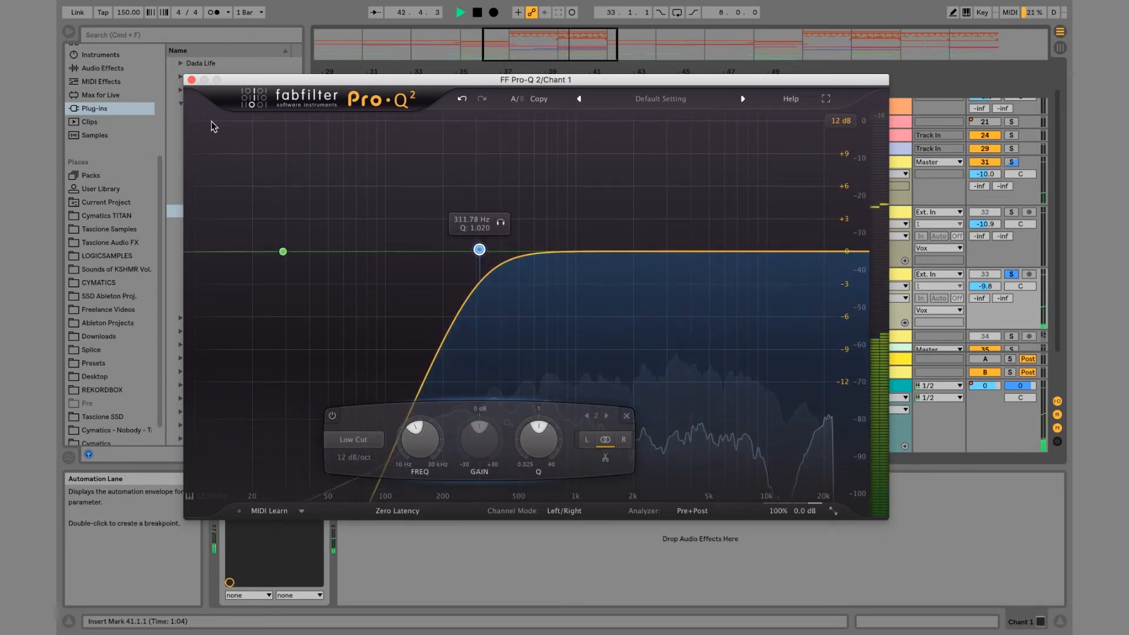
click(191, 79)
key(space)
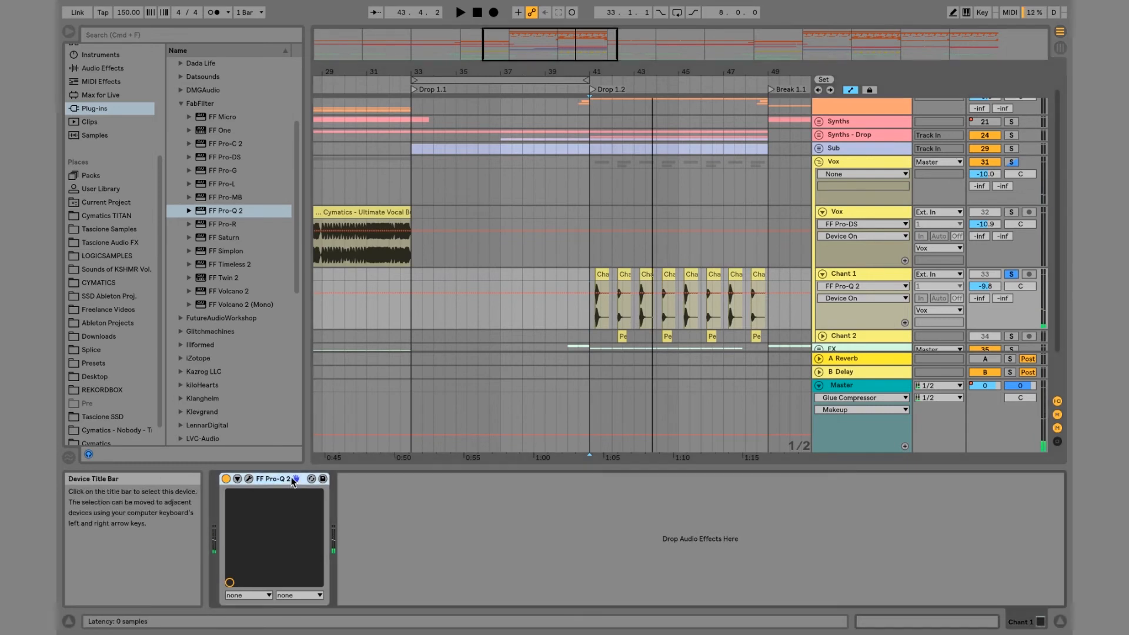
- Paste Chant 1's FF Pro-Q 2 onto the Chant 2 track, then solo and unfold Chant 2 during playback
click(867, 339)
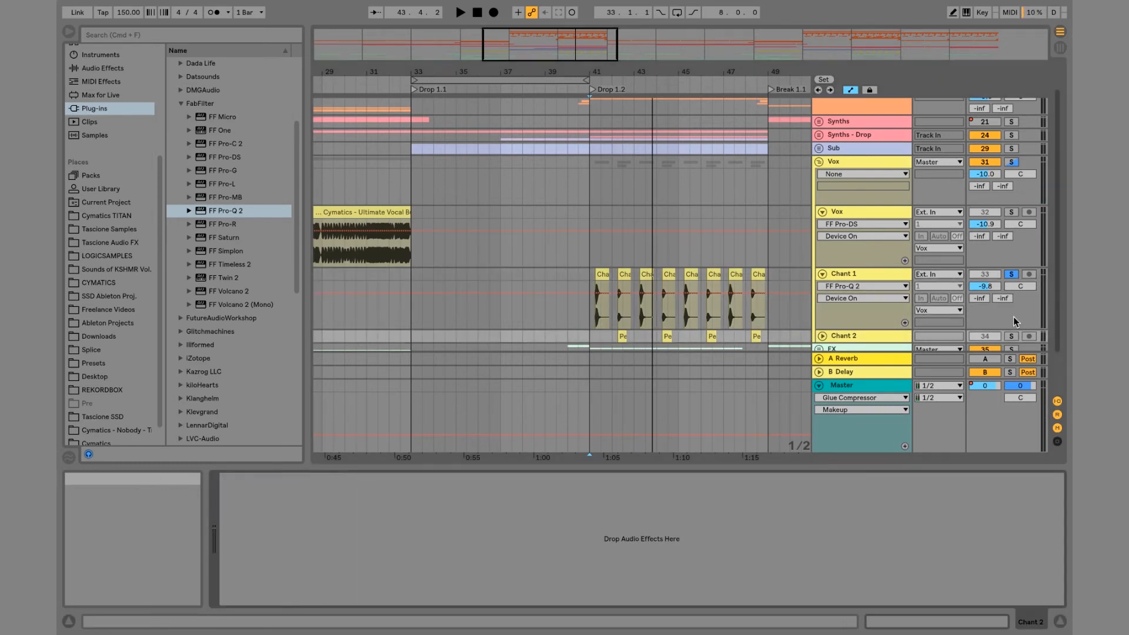
key(super+v)
click(1011, 336)
key(space)
click(822, 336)
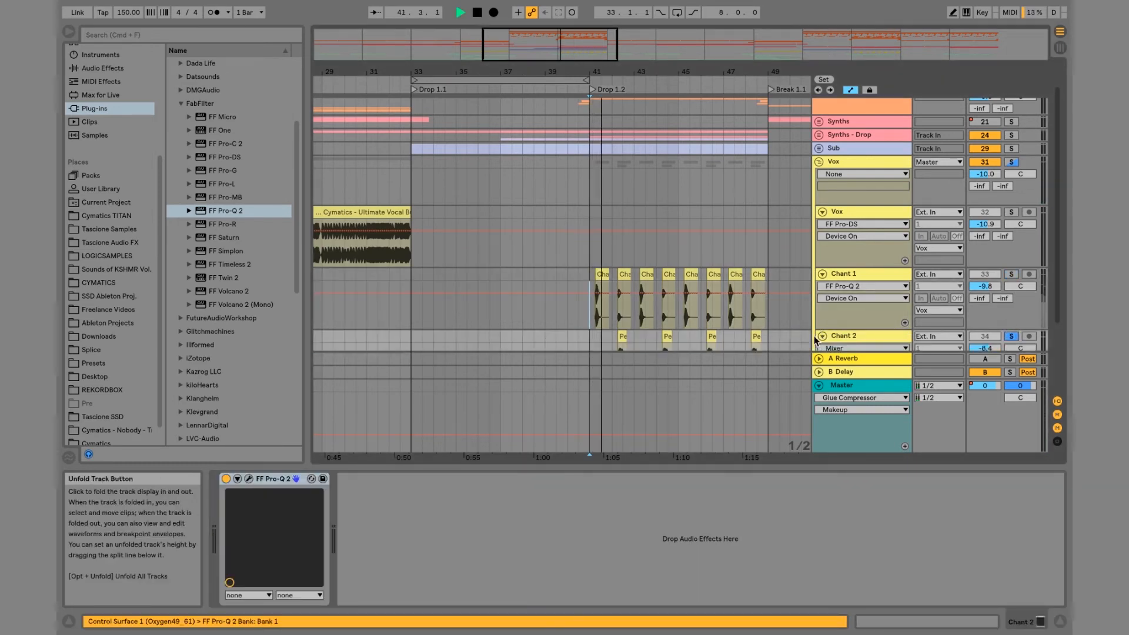
- Play Chant 2 from bar 42 and raise its Pro-Q 2 low cut to about 742 Hz
click(610, 340)
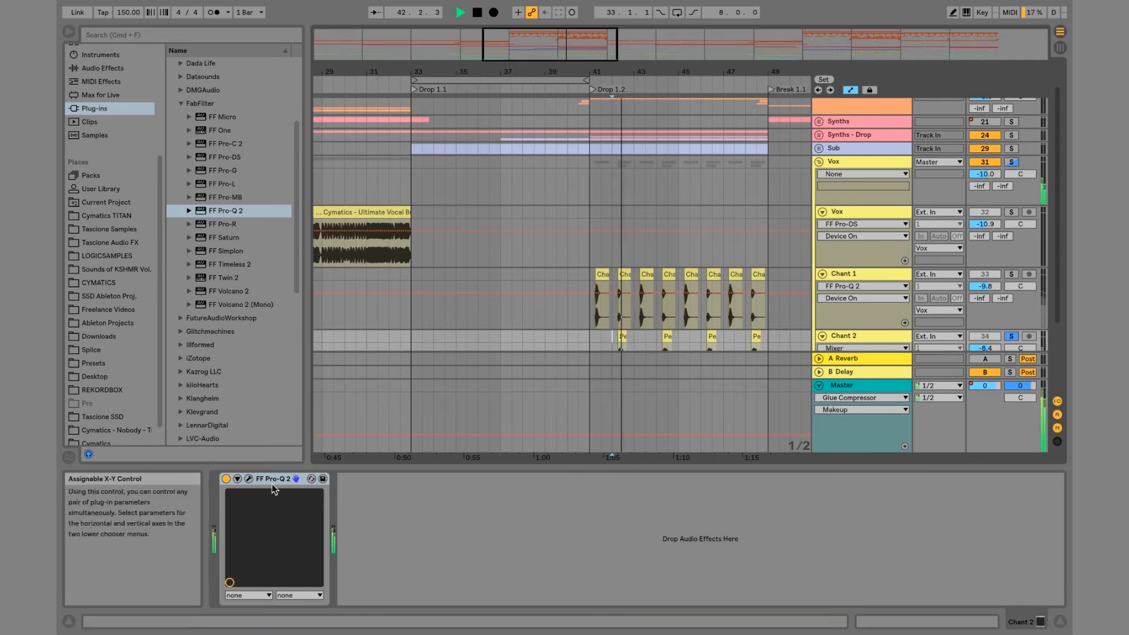
click(248, 479)
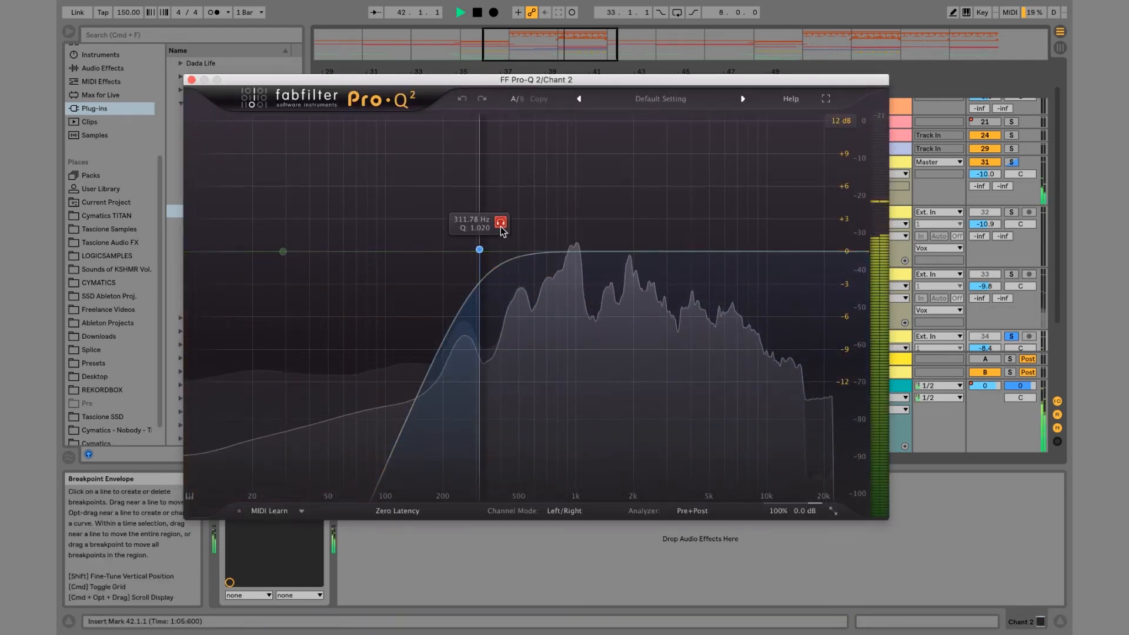
drag(501, 231, 551, 247)
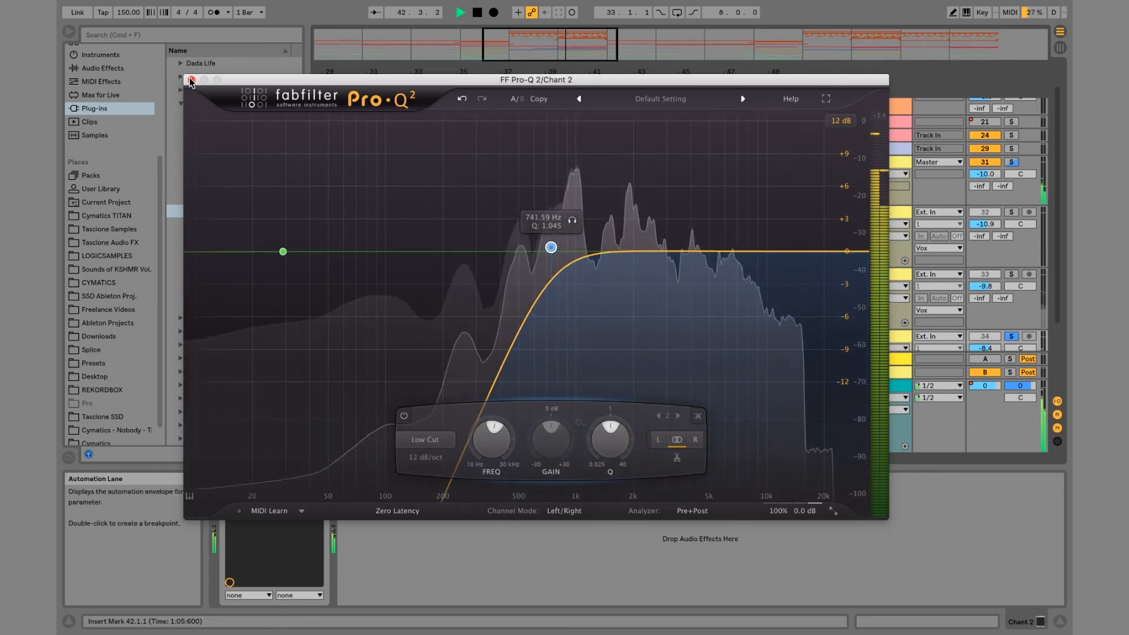
click(190, 81)
- Unsolo Chant 2 and play the full mix from bar 42 through the end of Drop 1.2
scroll(666, 302, down, 1)
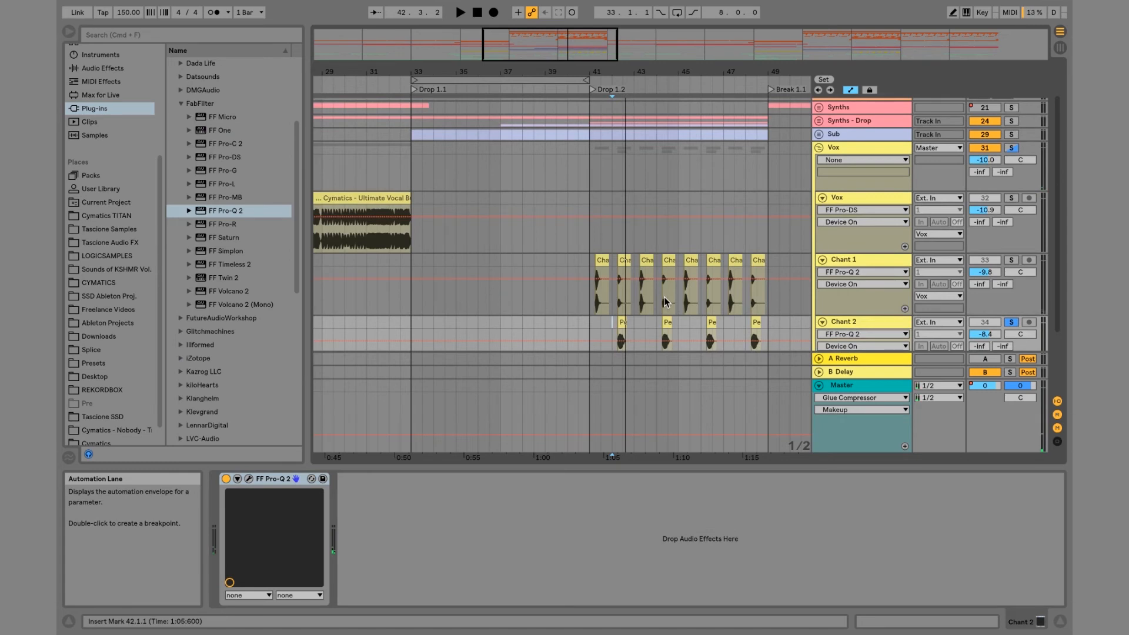
click(1011, 322)
key(space)
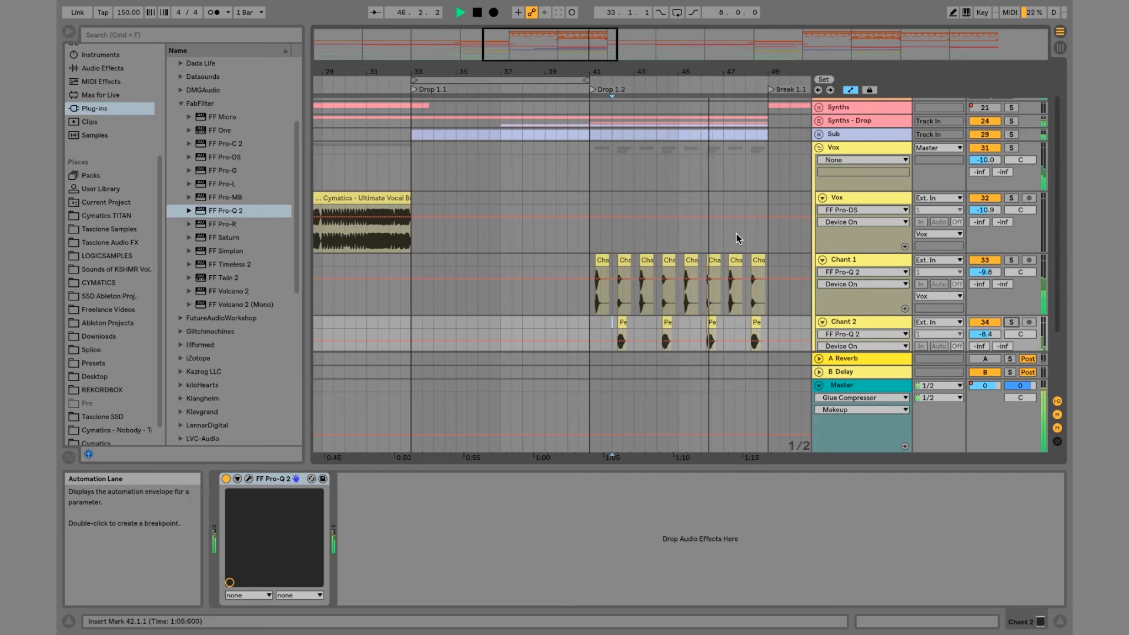
scroll(737, 234, down, 3)
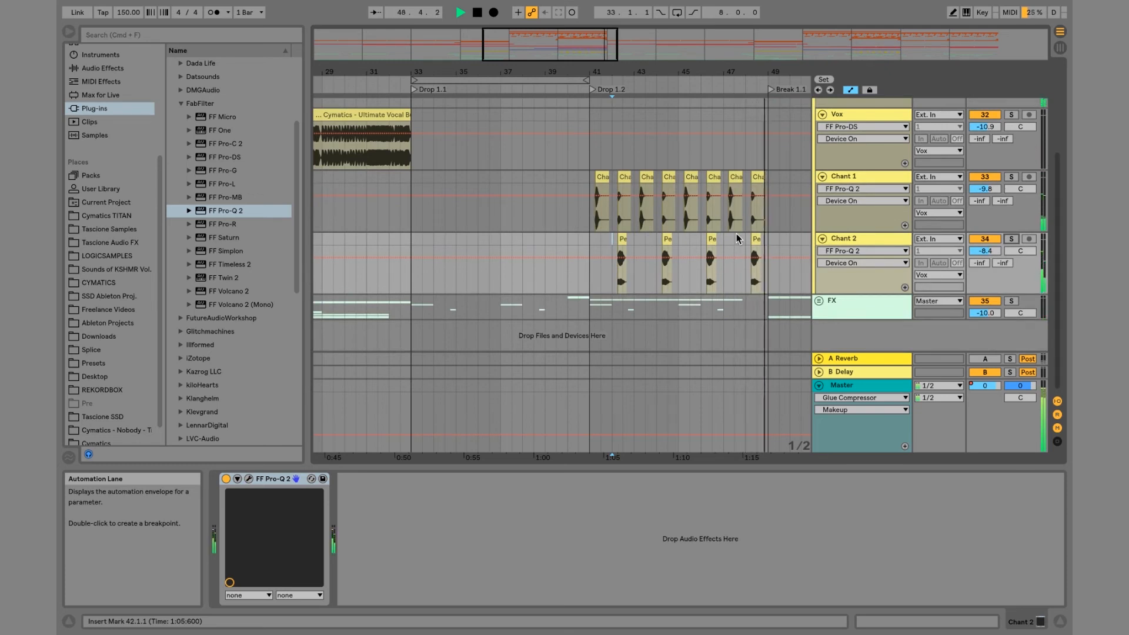
key(space)
scroll(736, 238, up, 5)
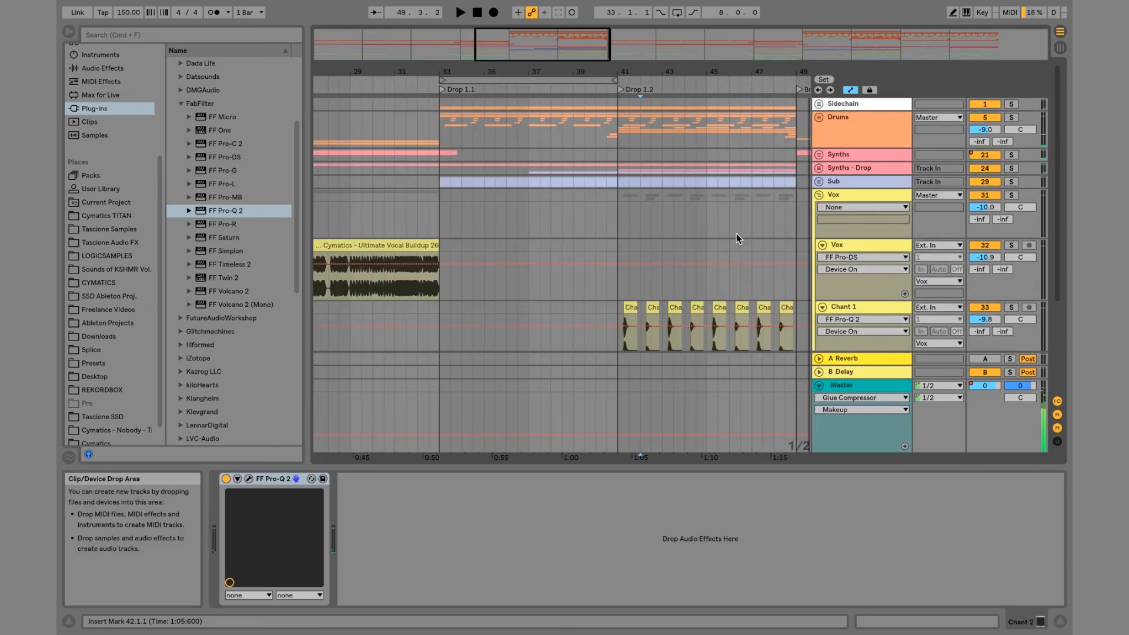
- Set the insert marker on the Vox build track at bar 25 and fold the Vox group
click(845, 197)
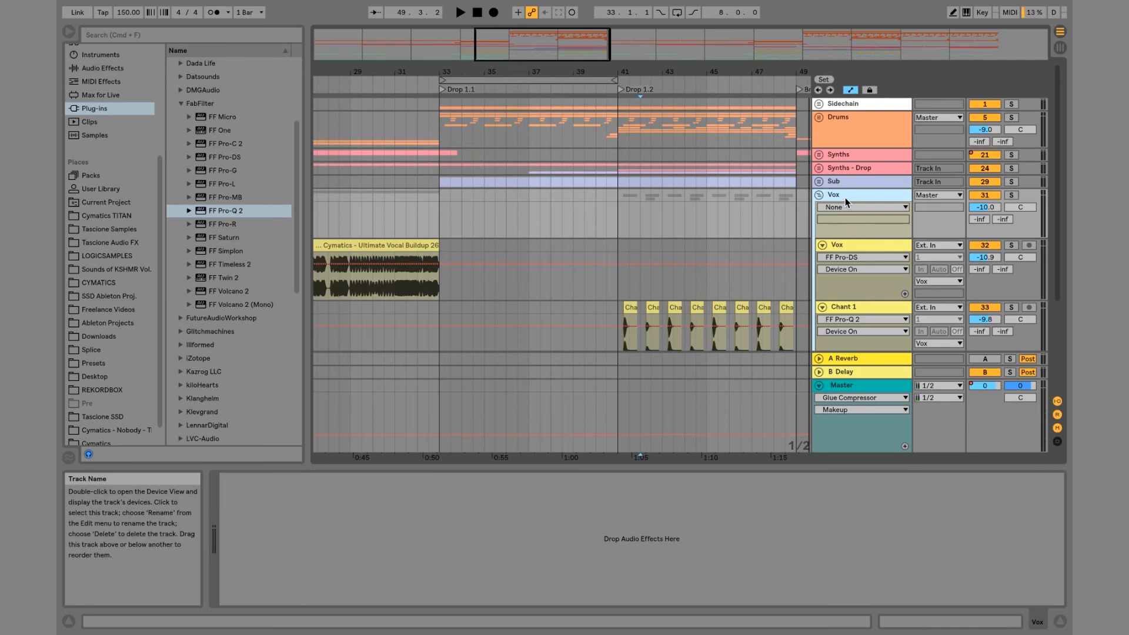
scroll(387, 280, left, 5)
click(420, 291)
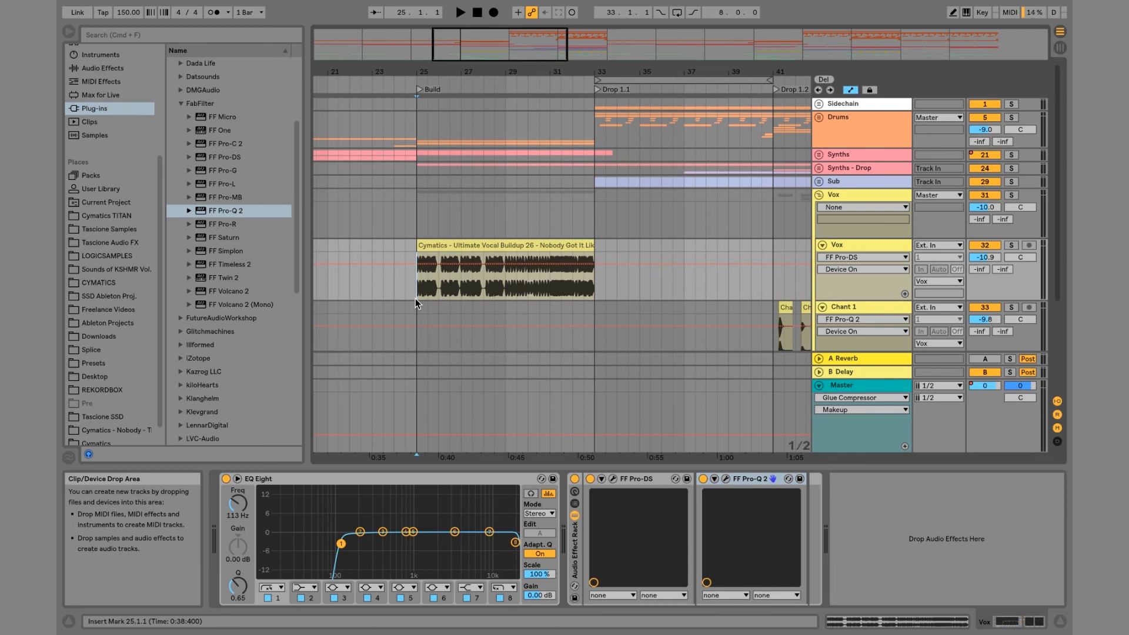
scroll(415, 298, right, 3)
scroll(415, 298, down, 1)
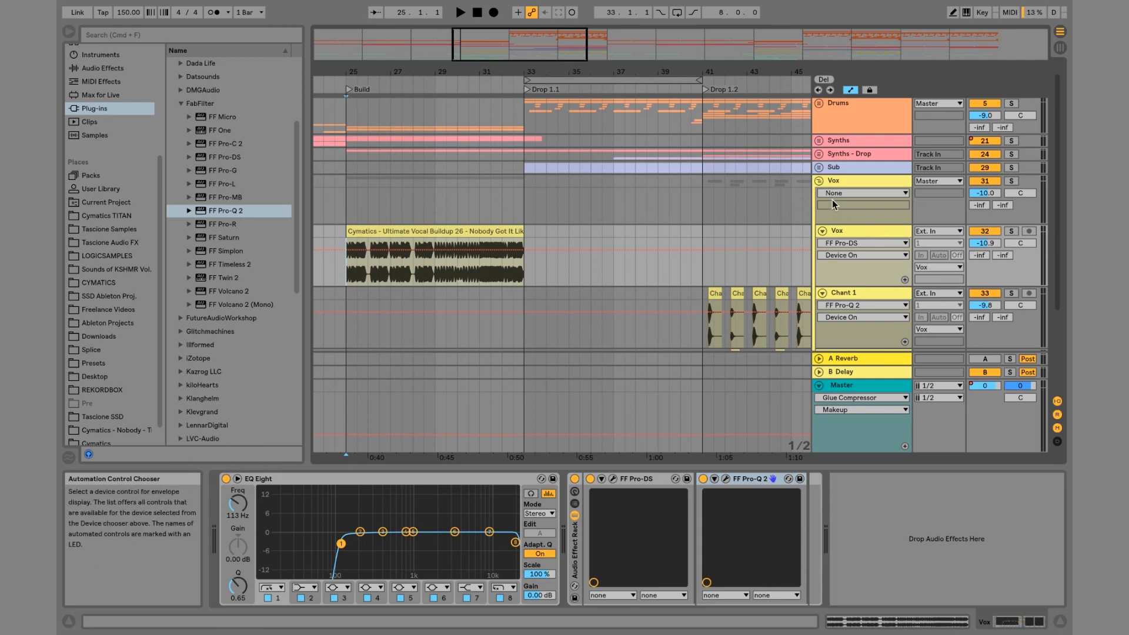
click(819, 181)
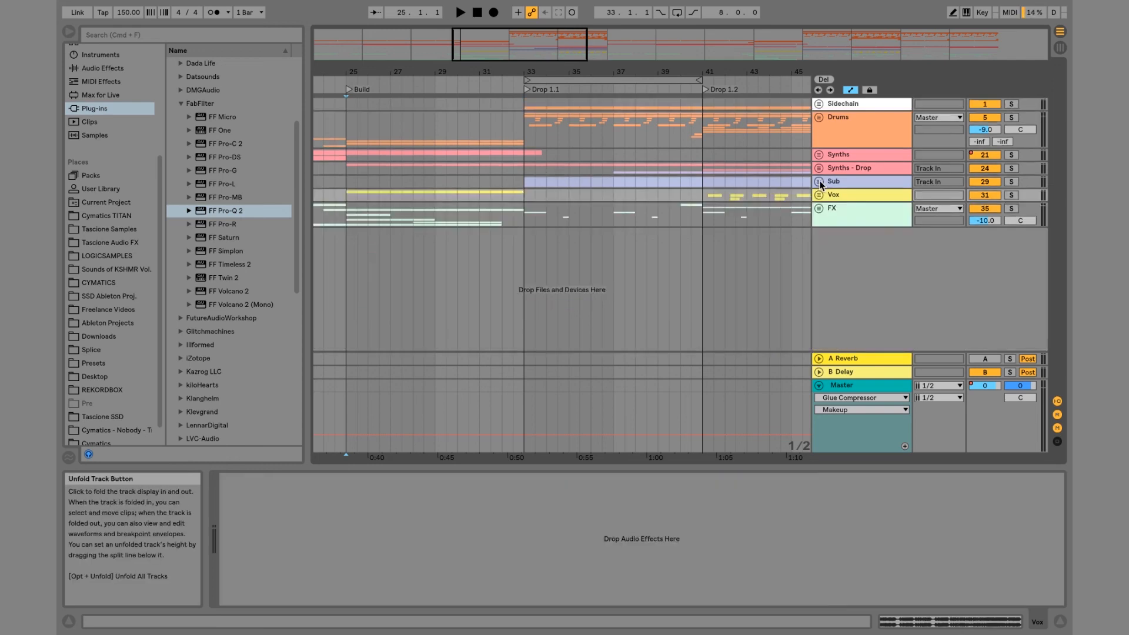